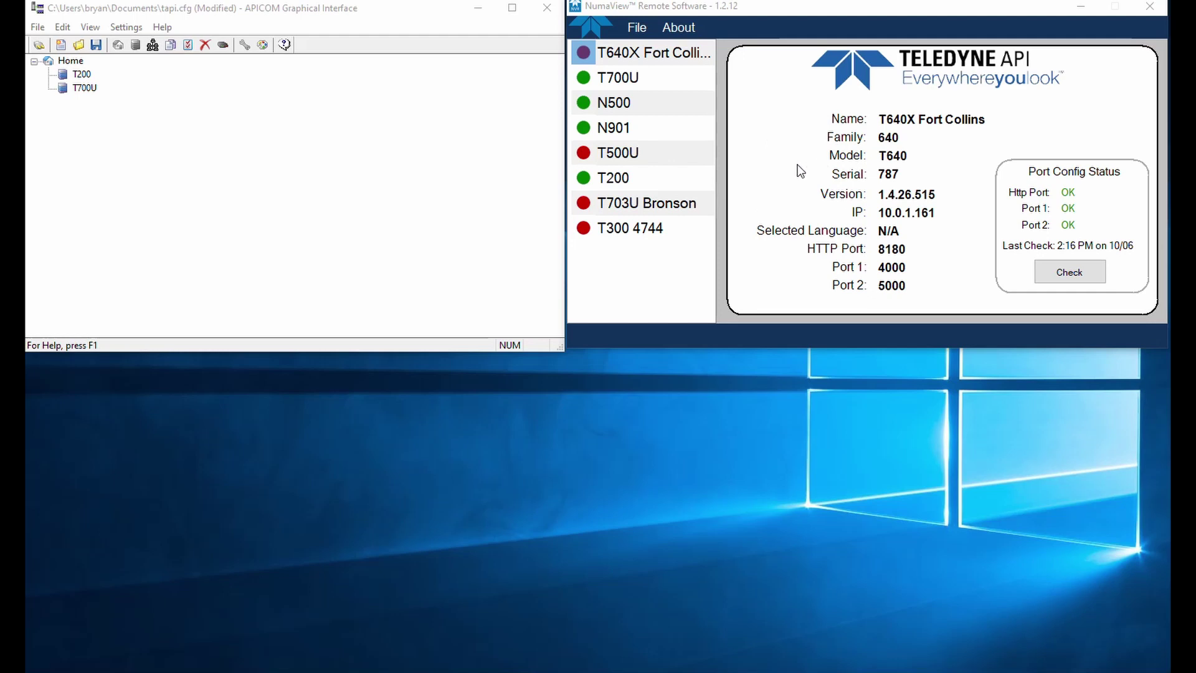
# Check that APICOM's T700U entry uses TCP/IP at 10.0.1.150, port 3000, then close its properties unchanged
pyautogui.click(637, 80)
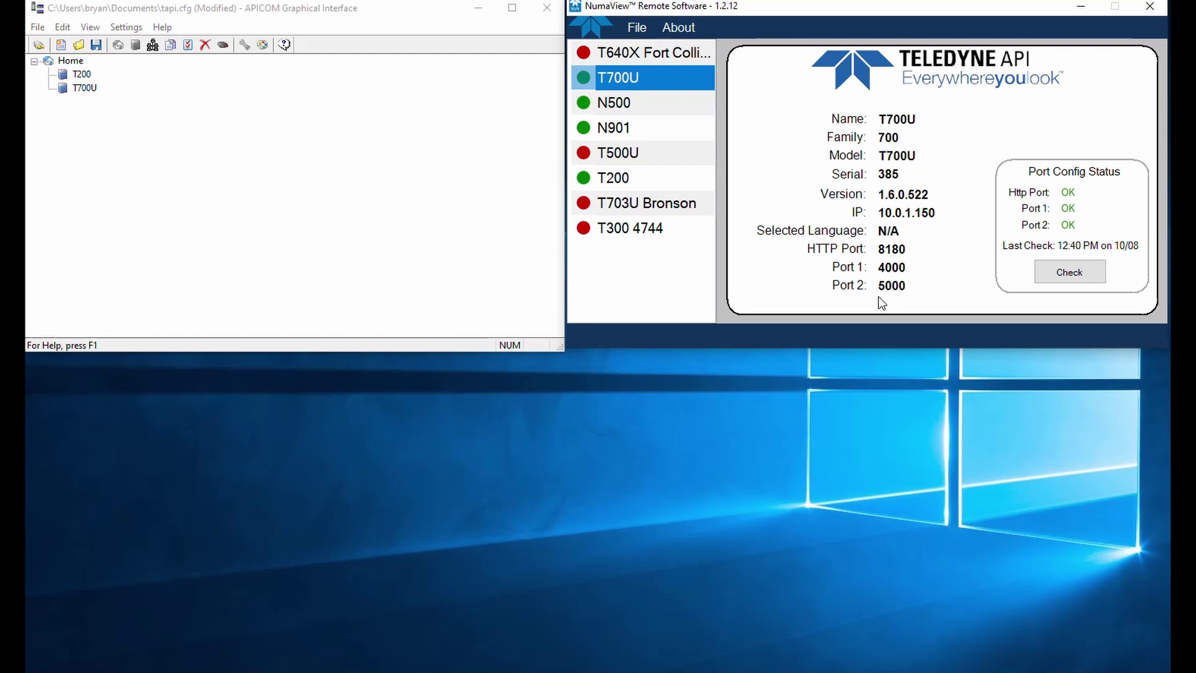
pyautogui.click(96, 89)
pyautogui.rightClick(81, 88)
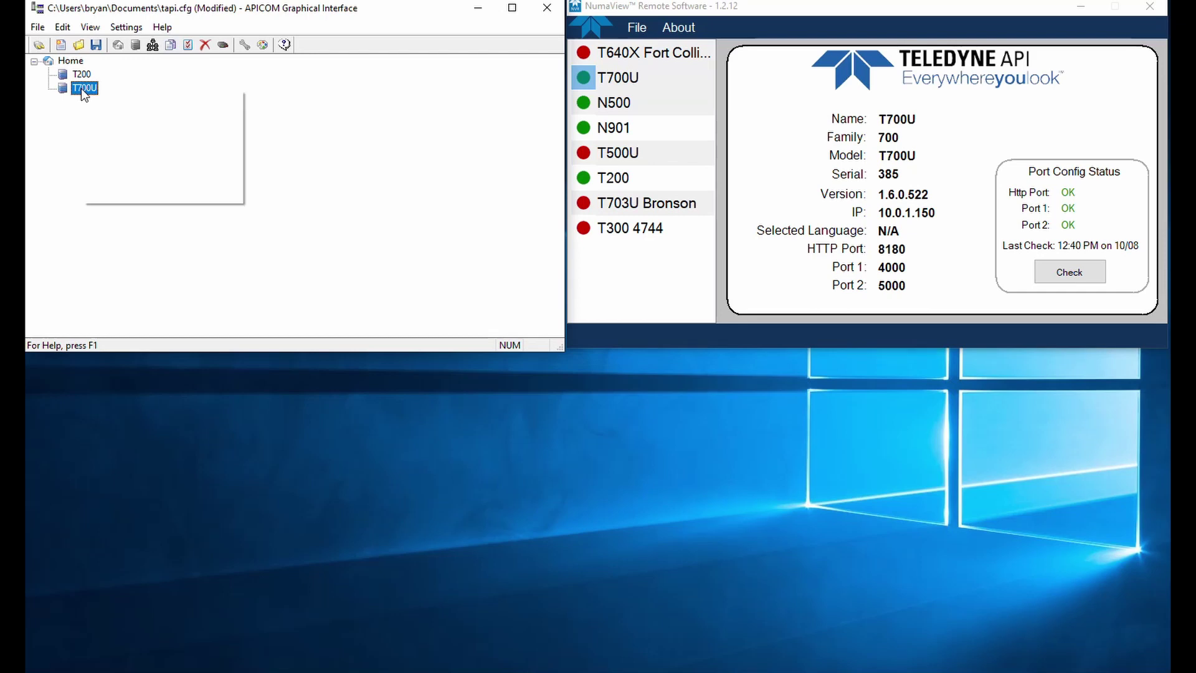
pyautogui.click(124, 153)
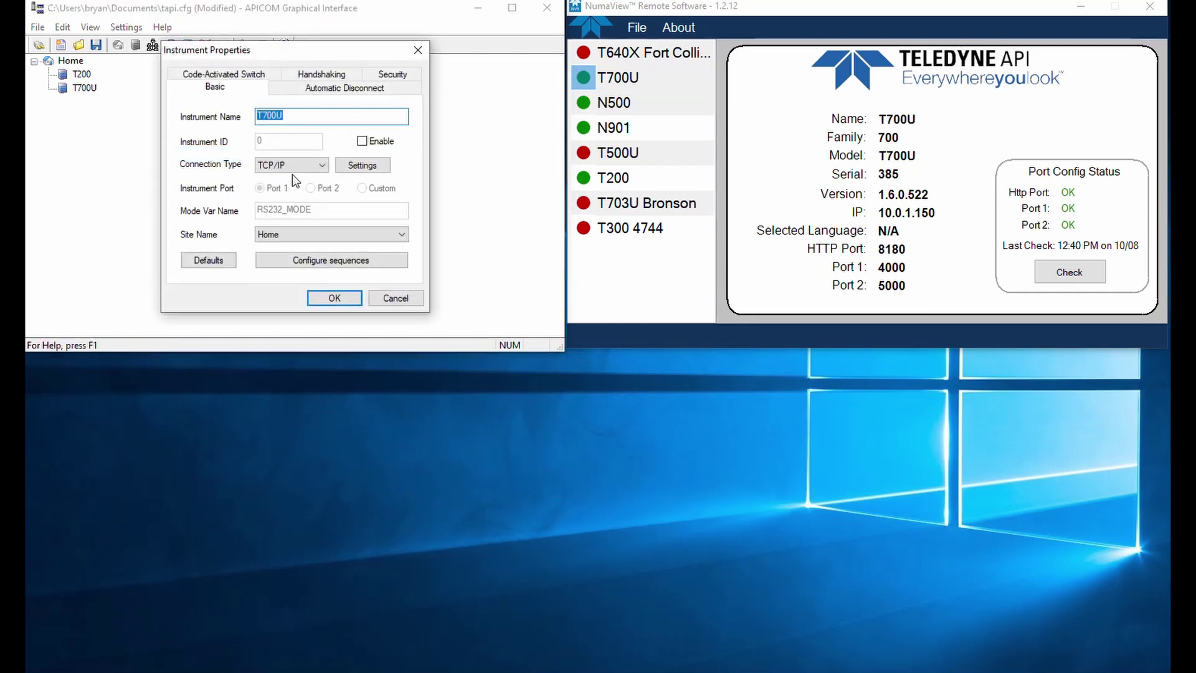
pyautogui.click(352, 168)
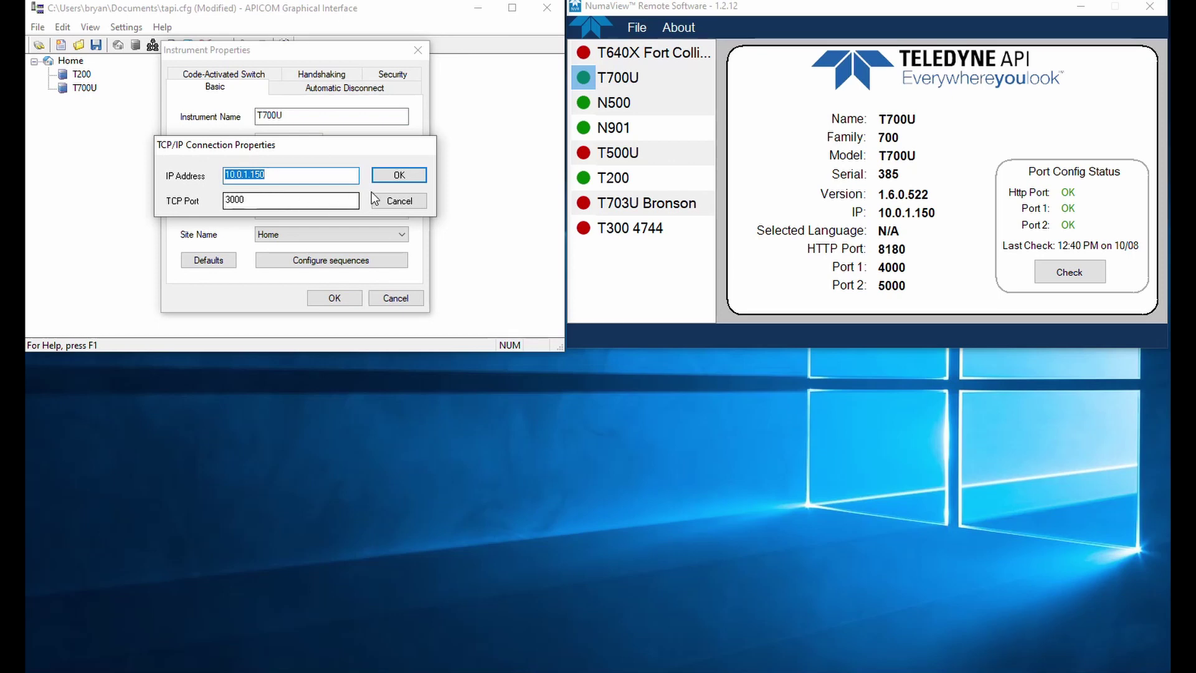
pyautogui.click(400, 201)
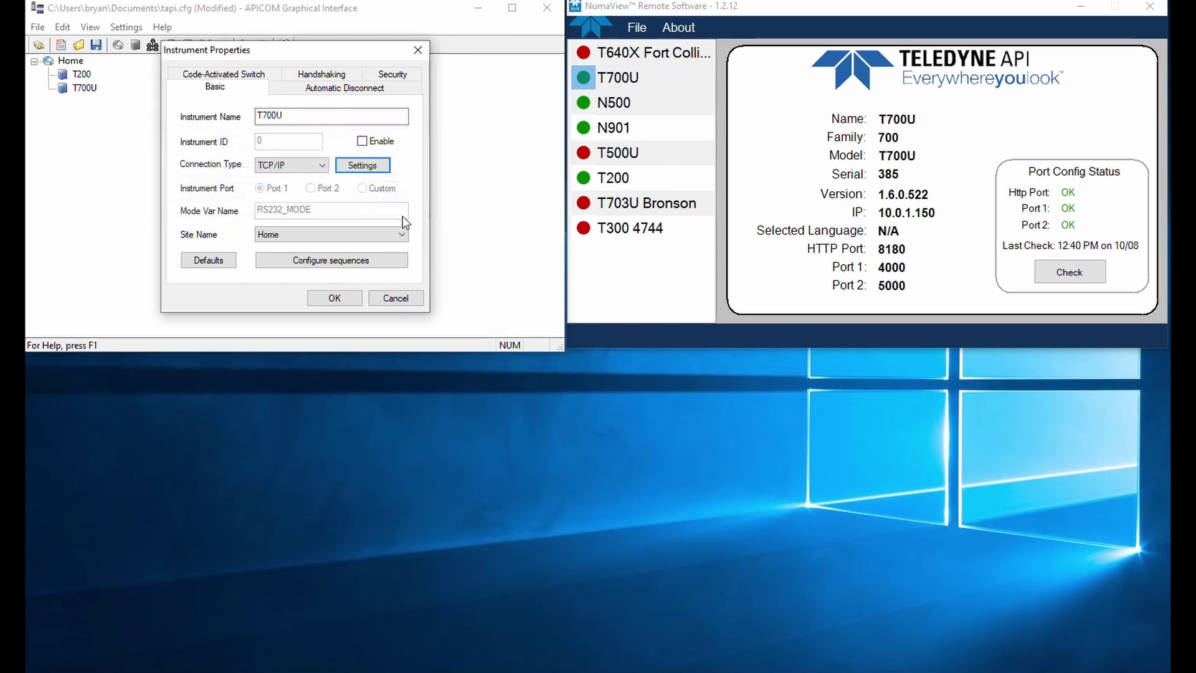
pyautogui.click(350, 298)
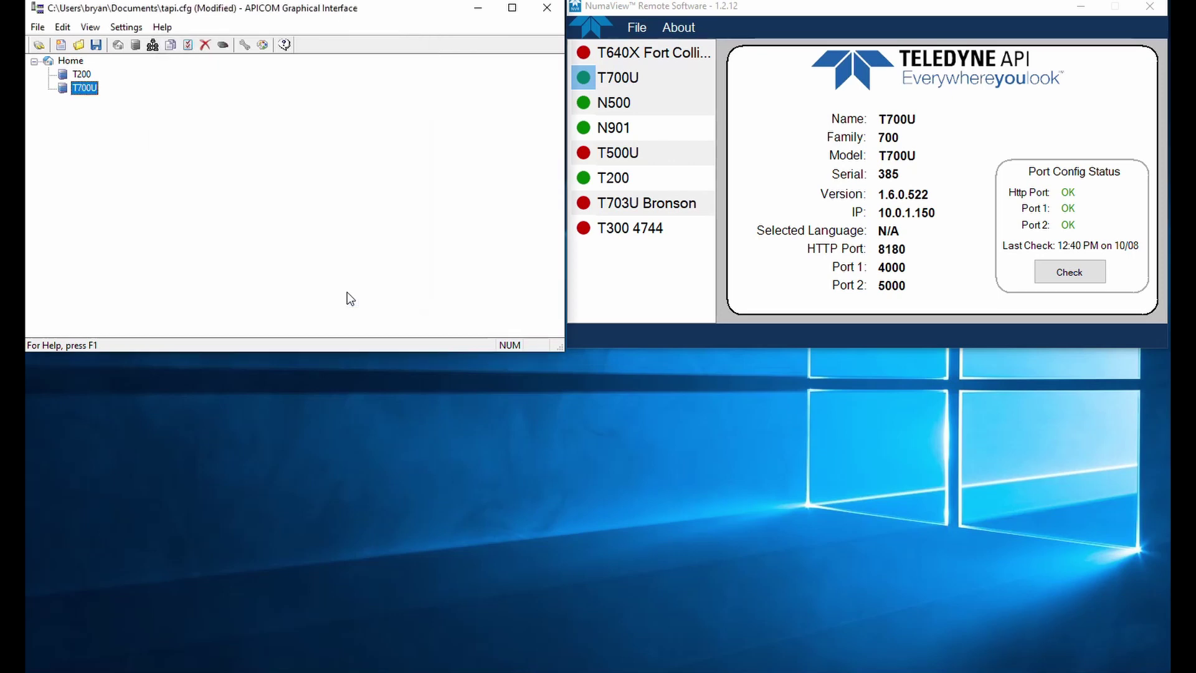
# Open APICOM's T700U remote panel and launch the T700U remote interface in NumaView, moved aside
pyautogui.doubleClick(86, 88)
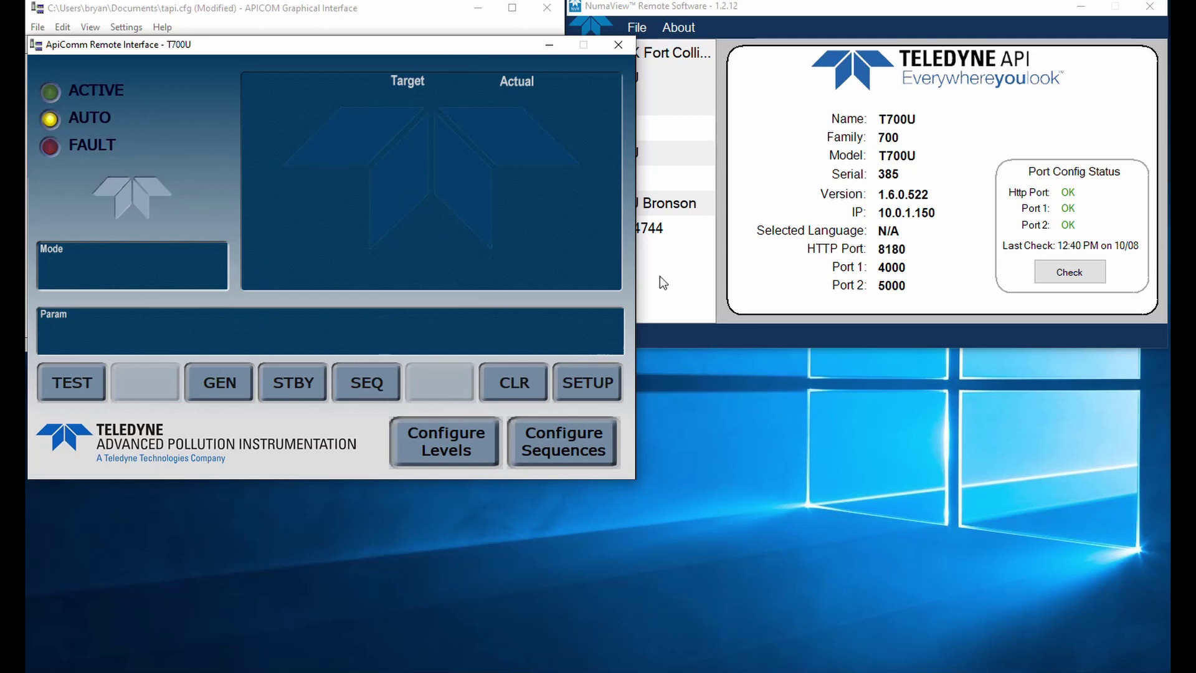
pyautogui.click(768, 9)
pyautogui.rightClick(633, 74)
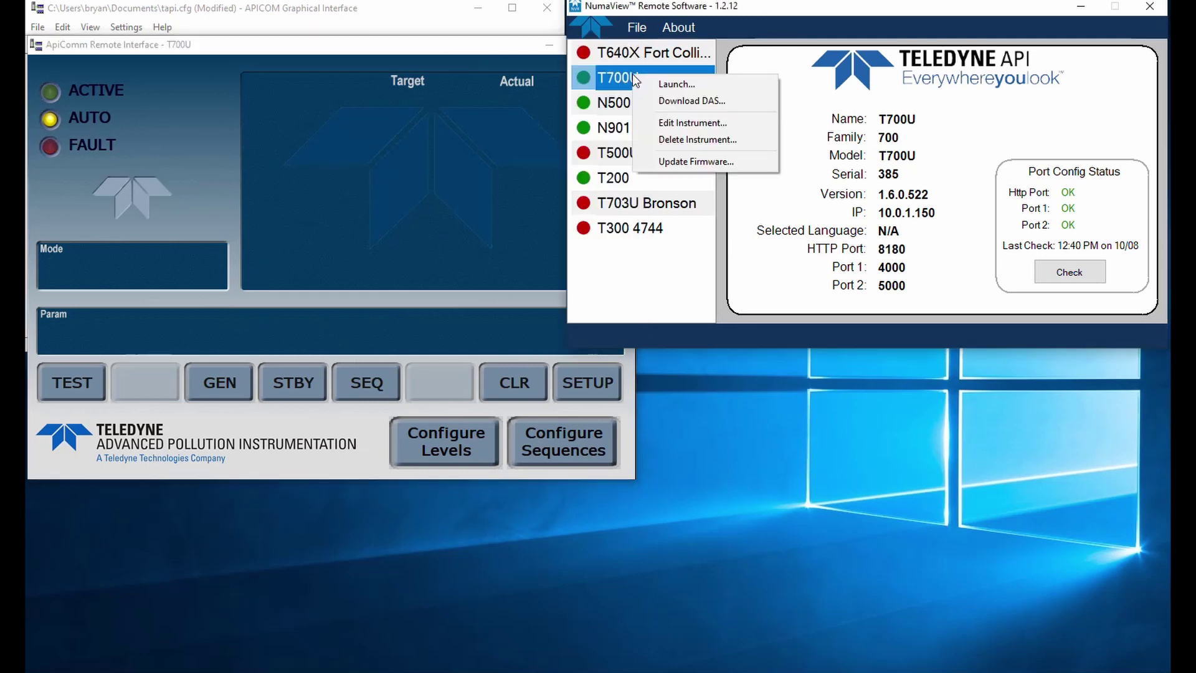
pyautogui.click(677, 84)
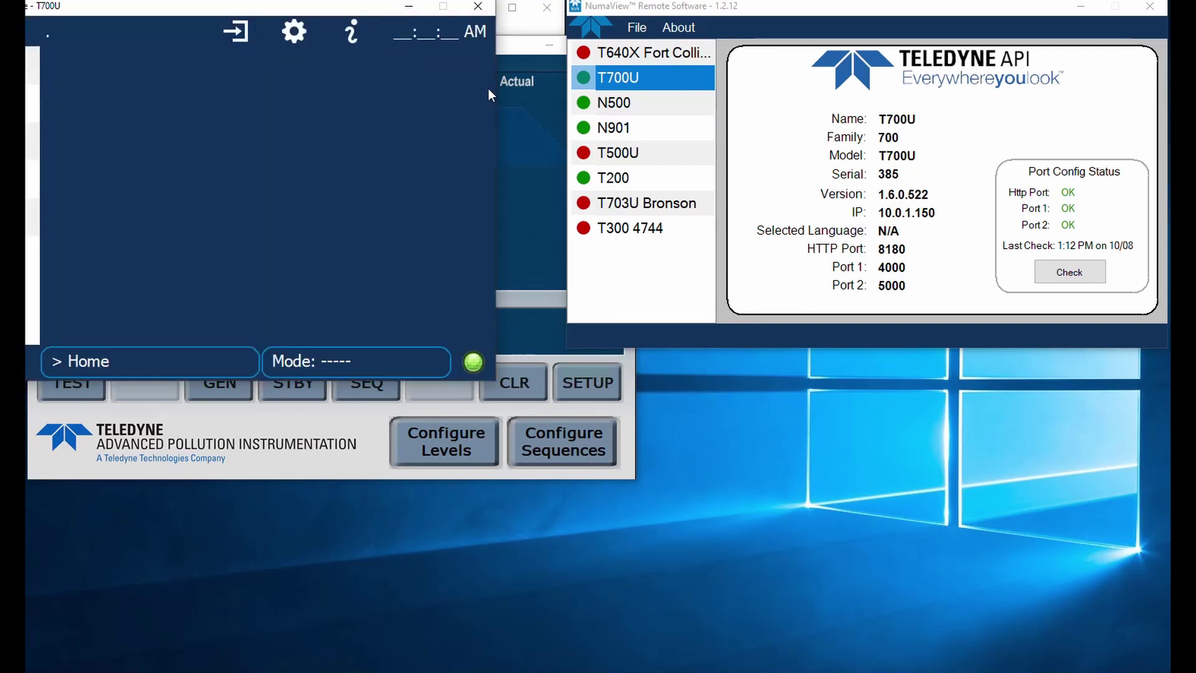
pyautogui.moveTo(538, 108); pyautogui.dragTo(823, 57)
# Open the T700U Sequences list and review the steps of 01_HCMP
pyautogui.click(609, 303)
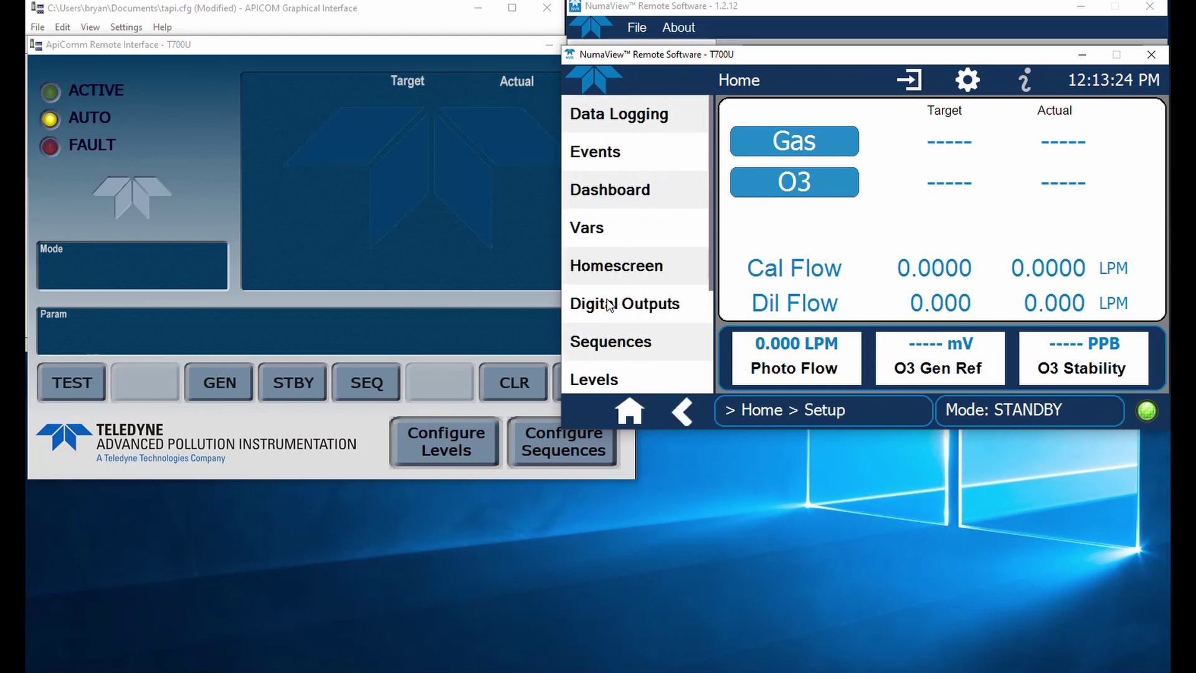
pyautogui.click(644, 345)
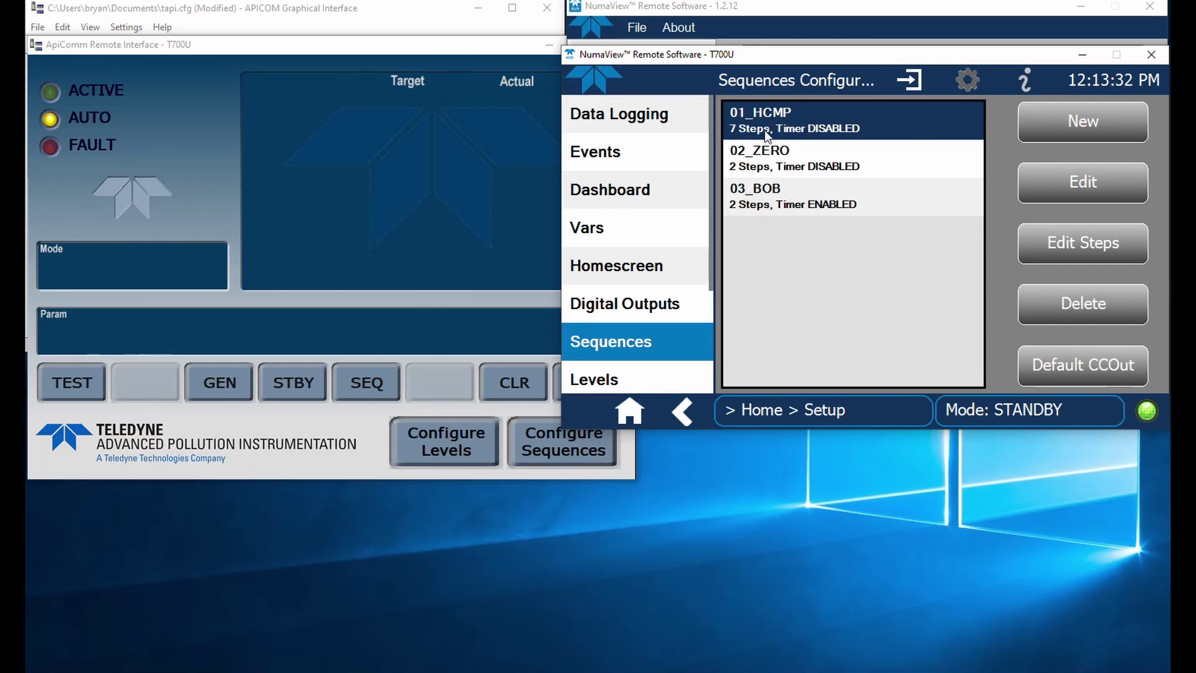
pyautogui.click(1078, 256)
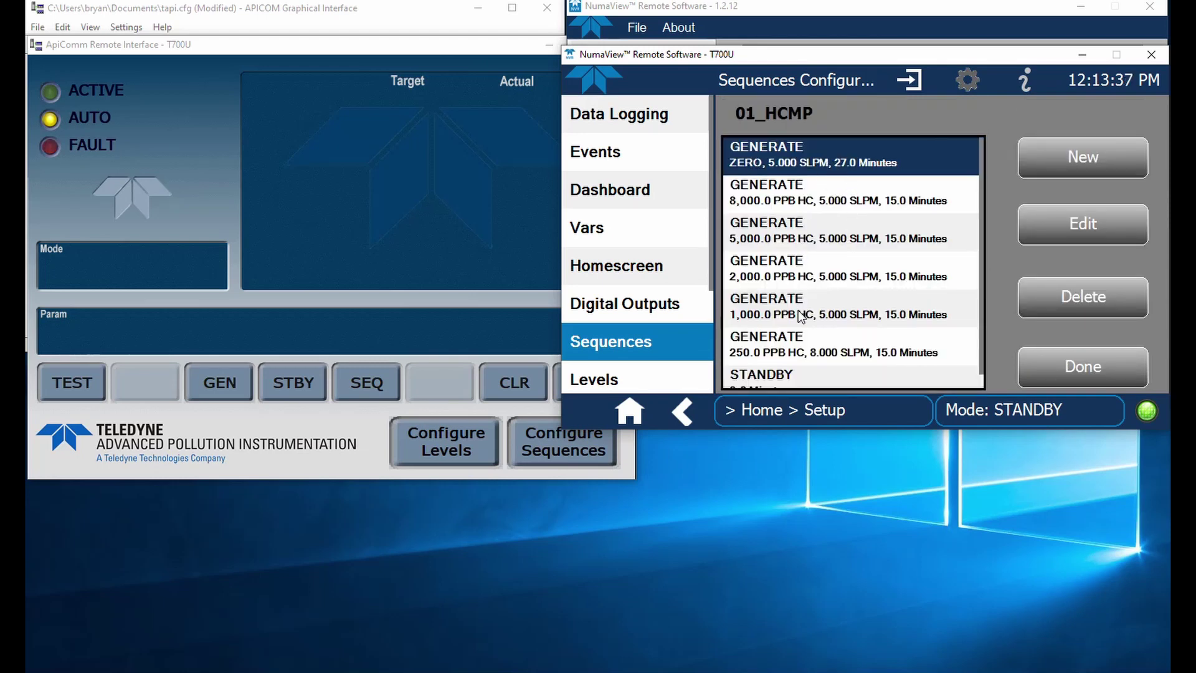
pyautogui.scroll(-1, 802, 353)
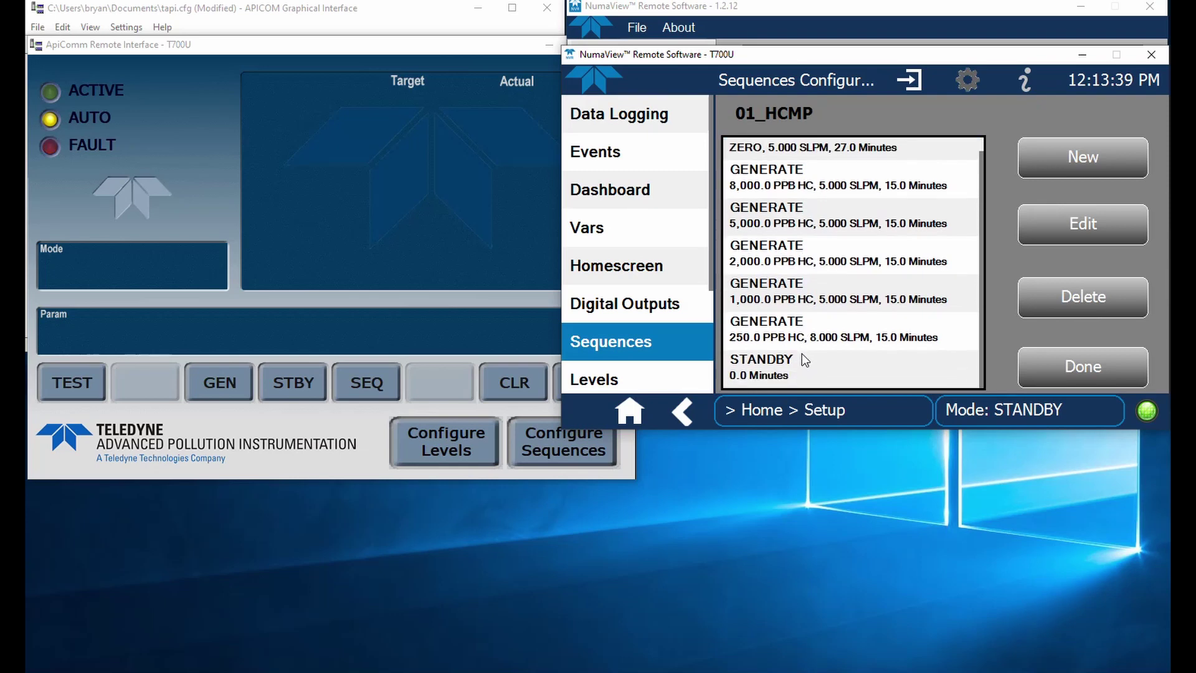
pyautogui.scroll(1, 810, 312)
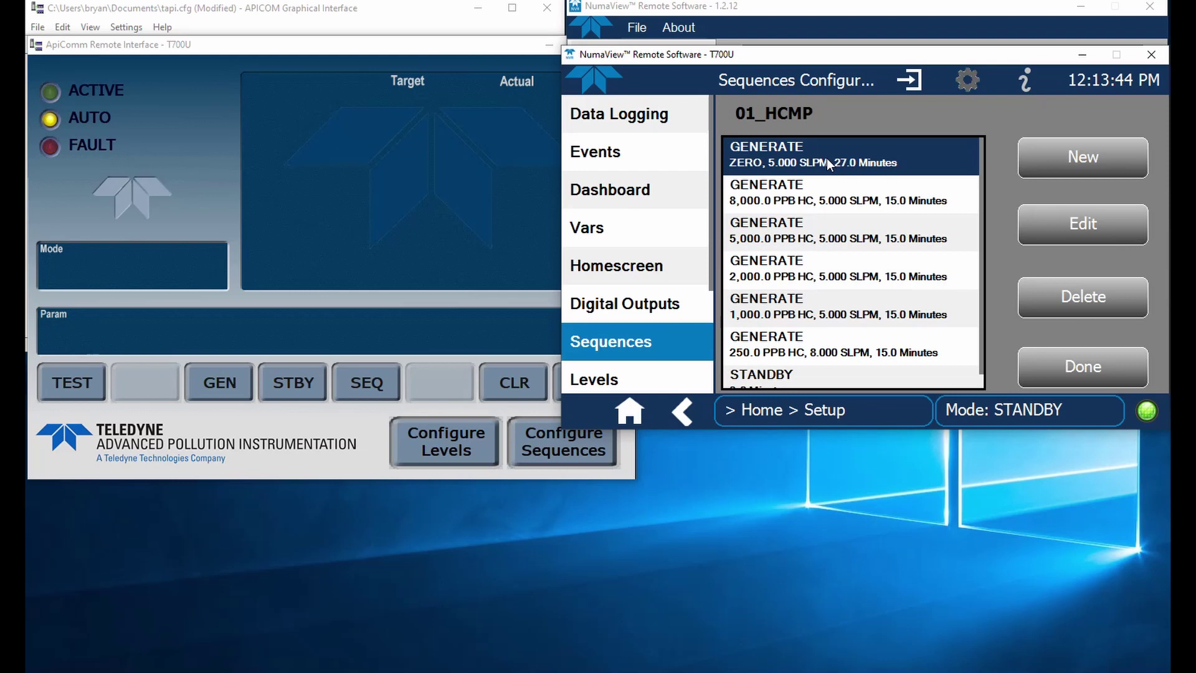
pyautogui.click(1074, 372)
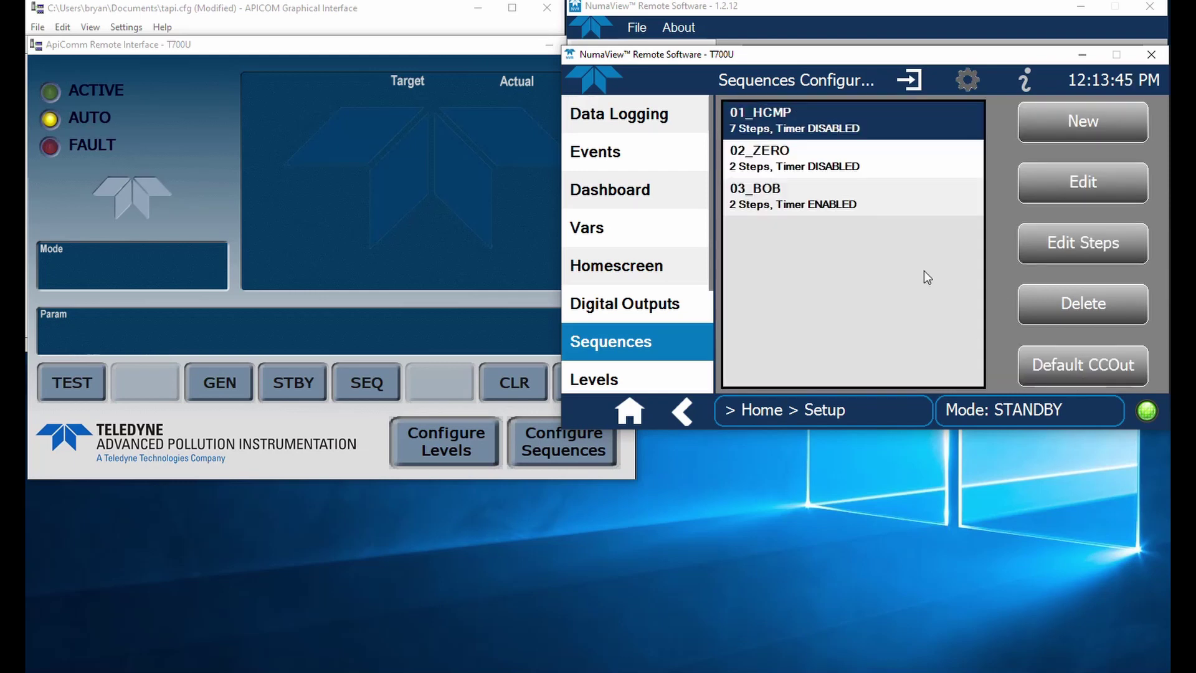
# Review the steps of sequences 02_ZERO and 03_BOB, returning to the sequence list
pyautogui.click(785, 150)
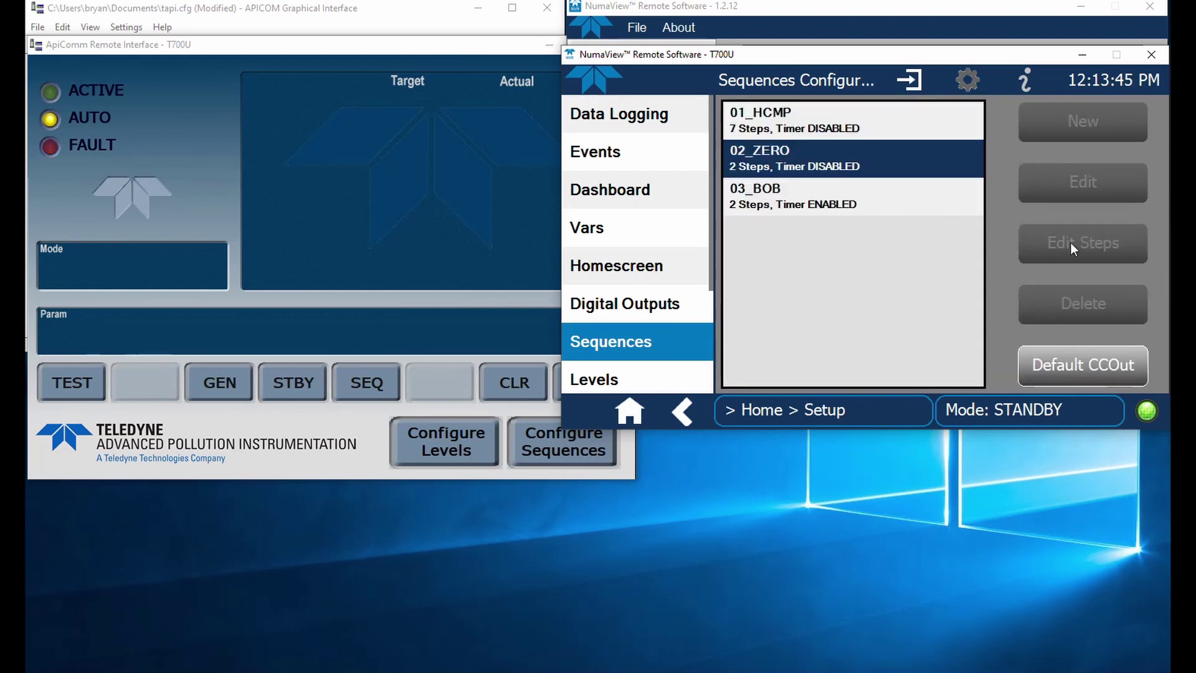
pyautogui.click(1056, 250)
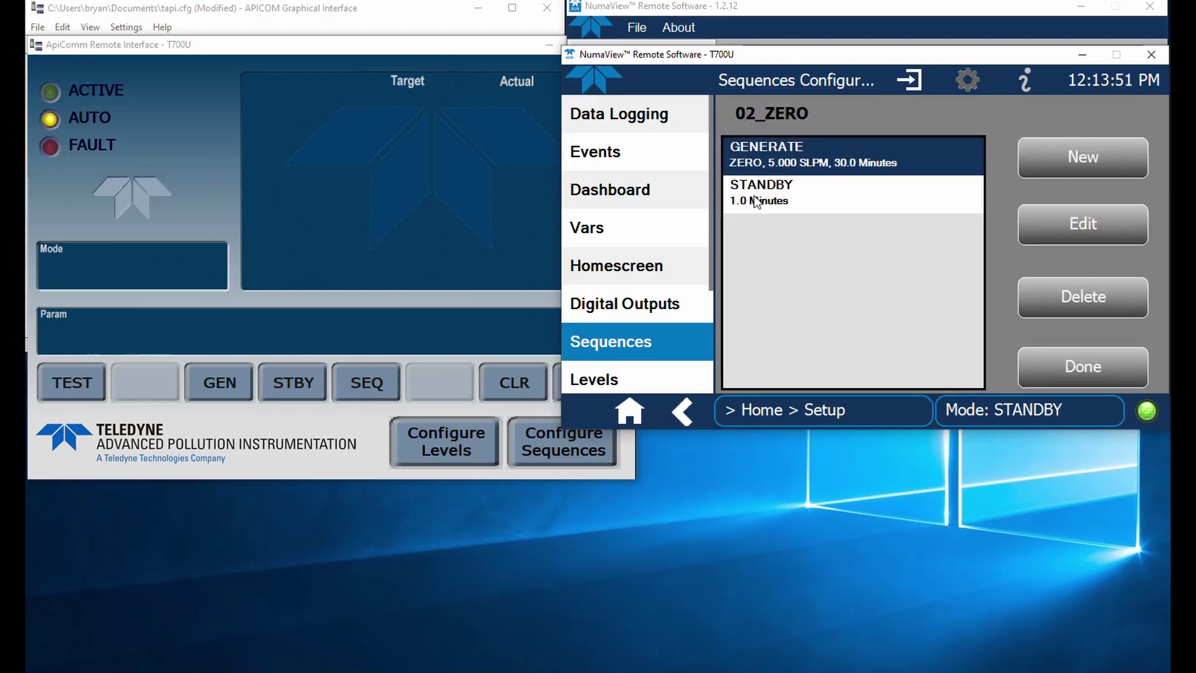
pyautogui.click(1065, 365)
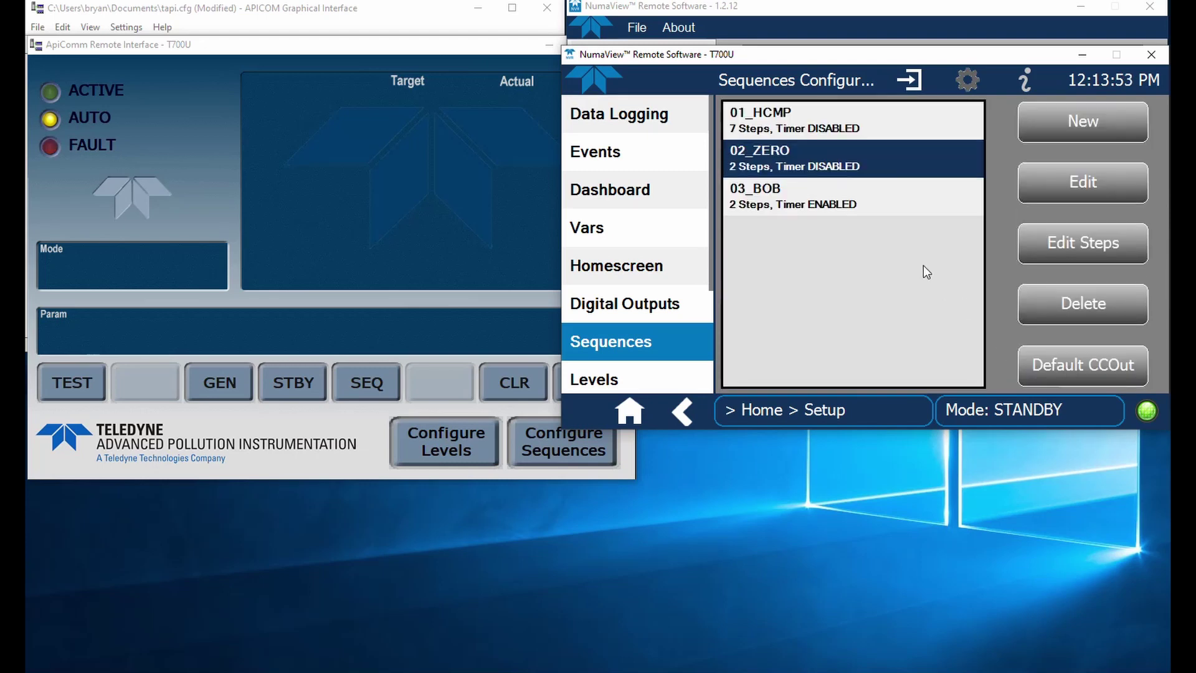
pyautogui.click(806, 205)
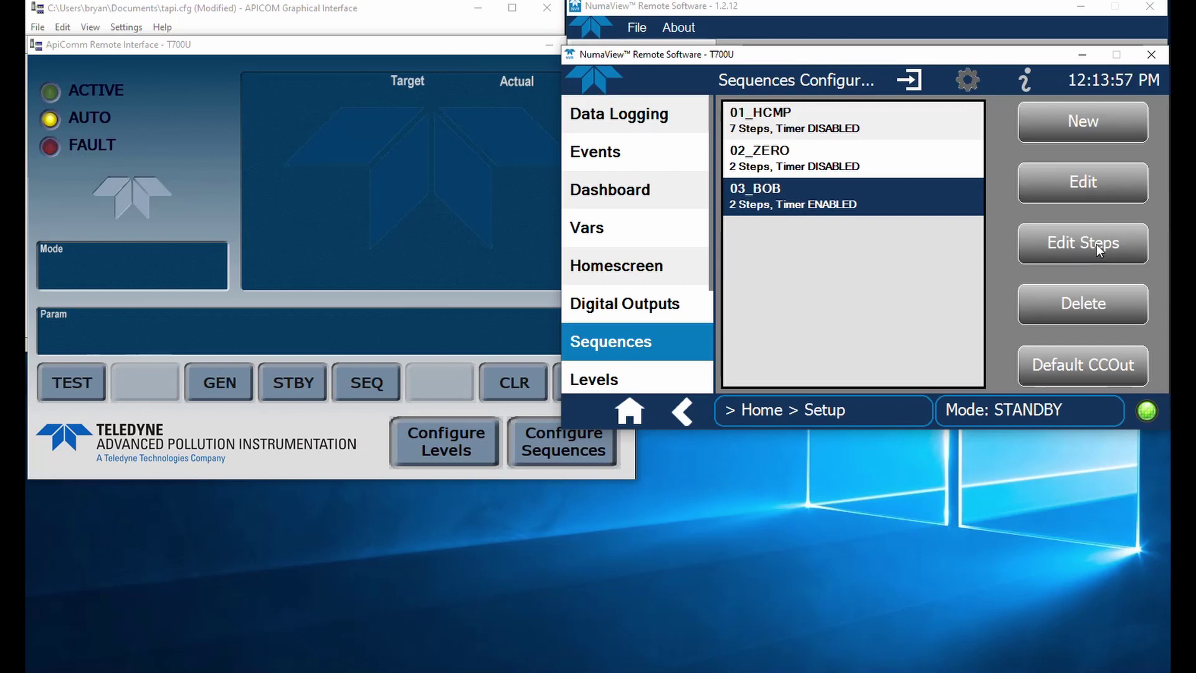
pyautogui.click(1097, 244)
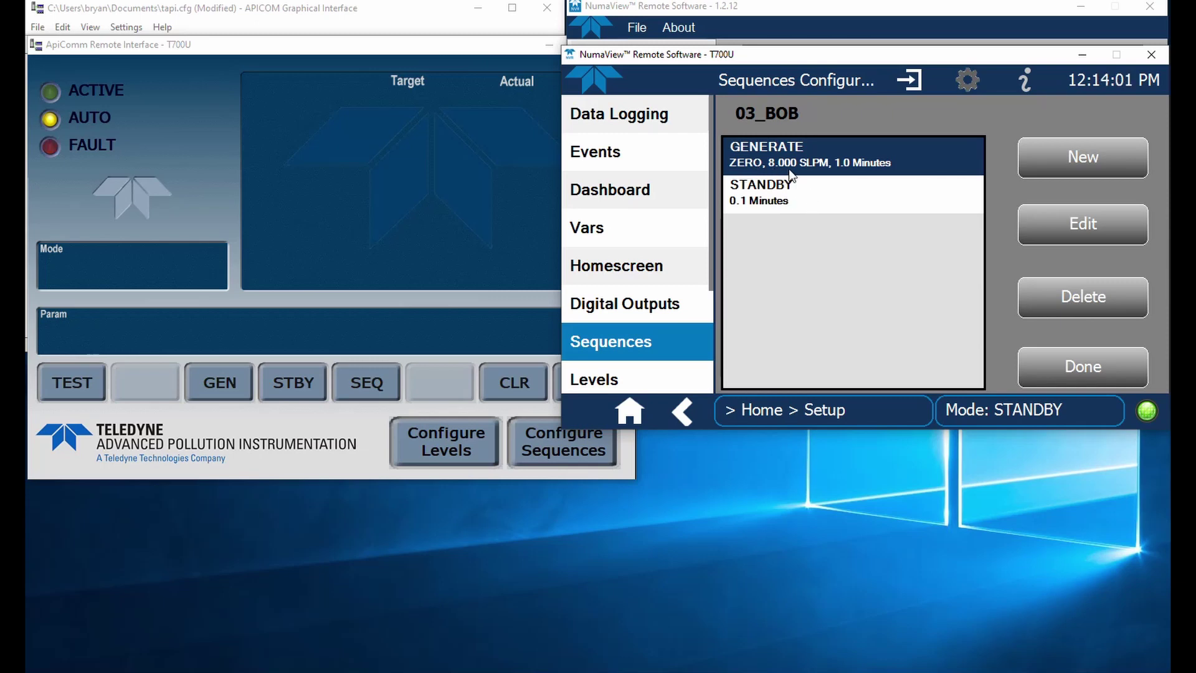
pyautogui.click(1081, 356)
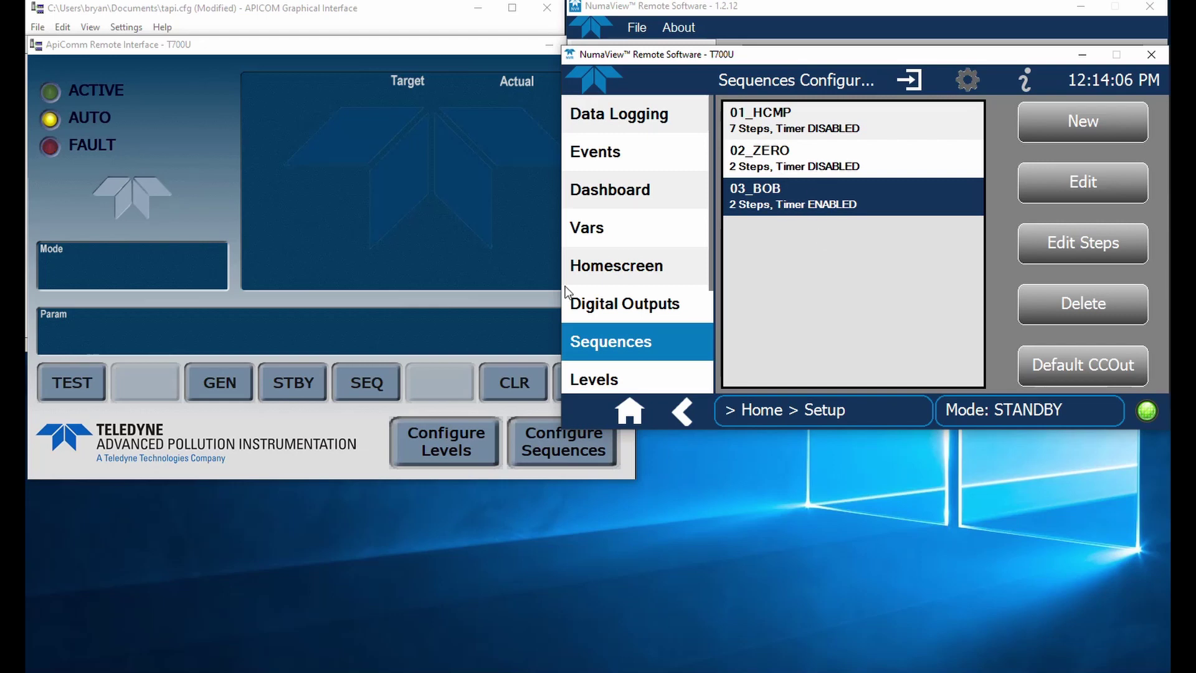
# Download the T700U sequence configuration into APICOM and change 01_HCMP's 27-minute duration to 30
pyautogui.click(417, 412)
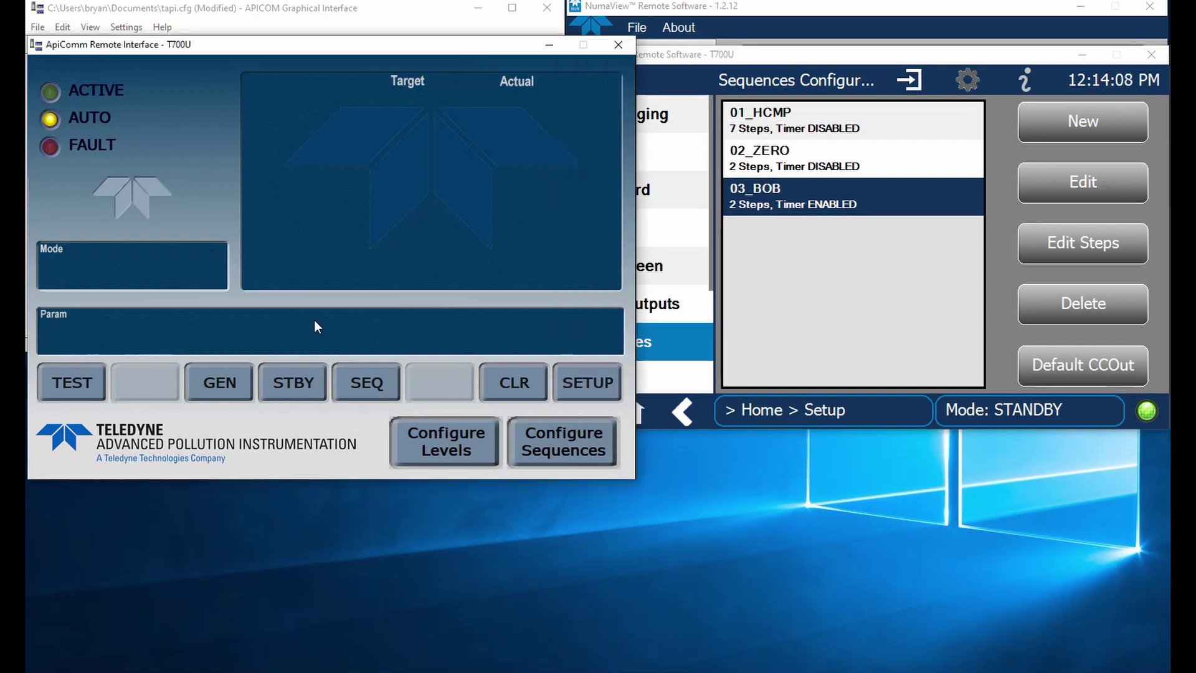
pyautogui.click(587, 446)
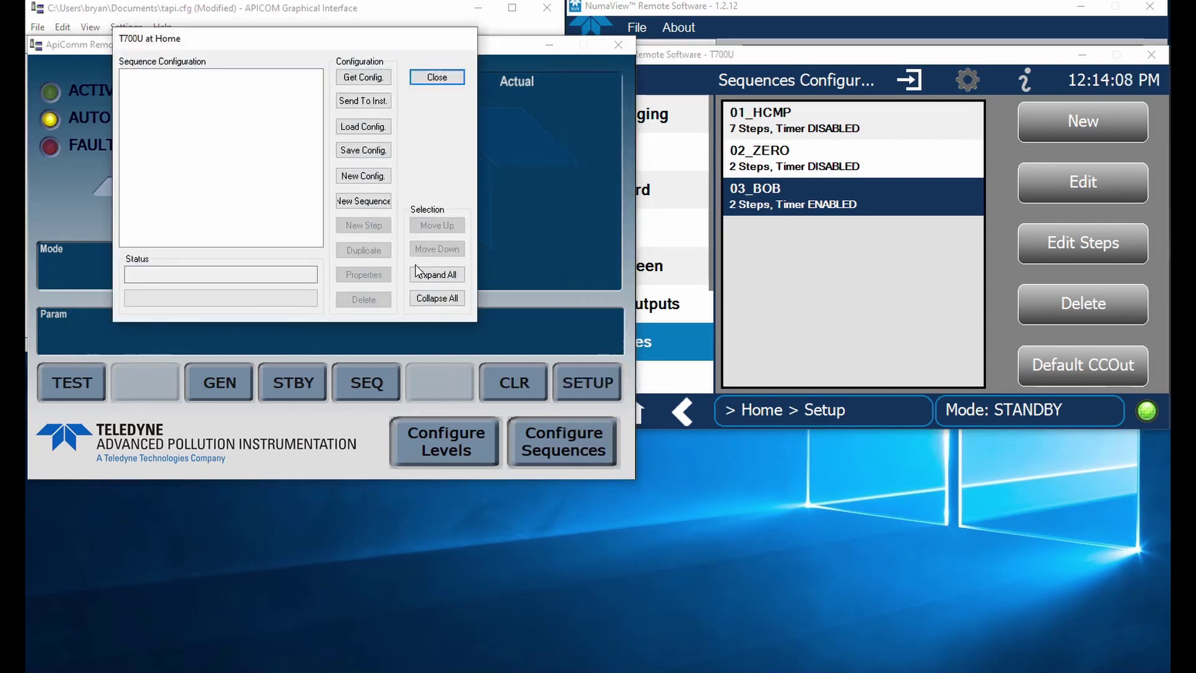
pyautogui.click(372, 74)
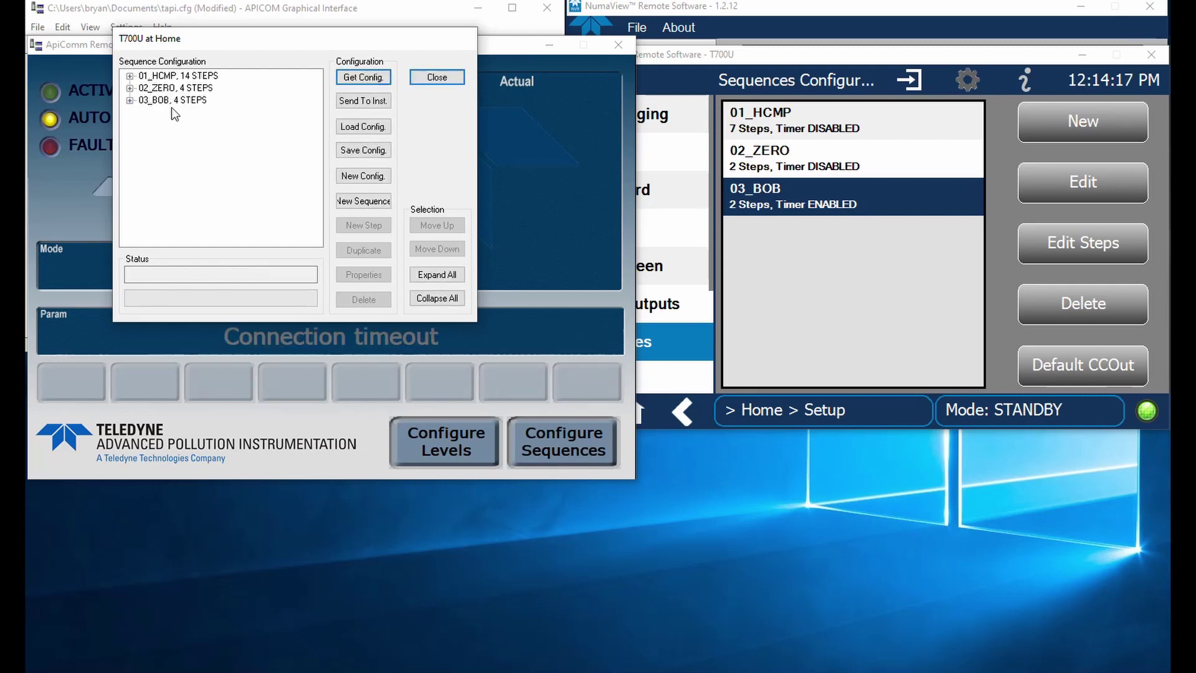
pyautogui.click(130, 76)
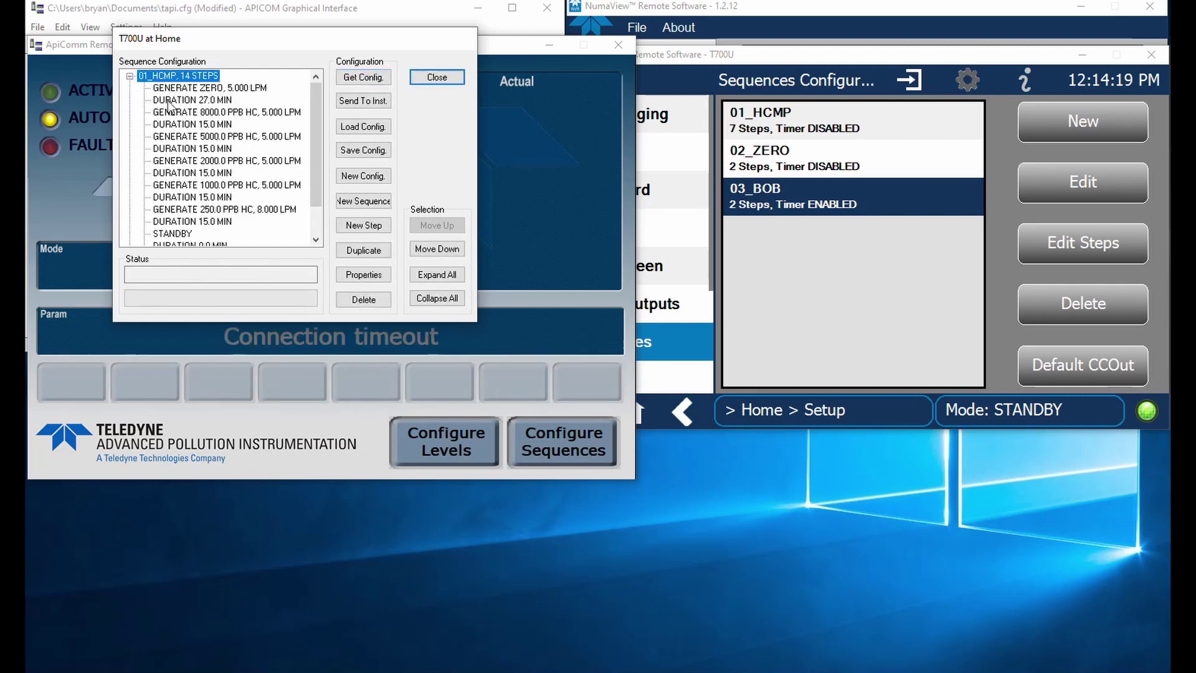
pyautogui.click(207, 101)
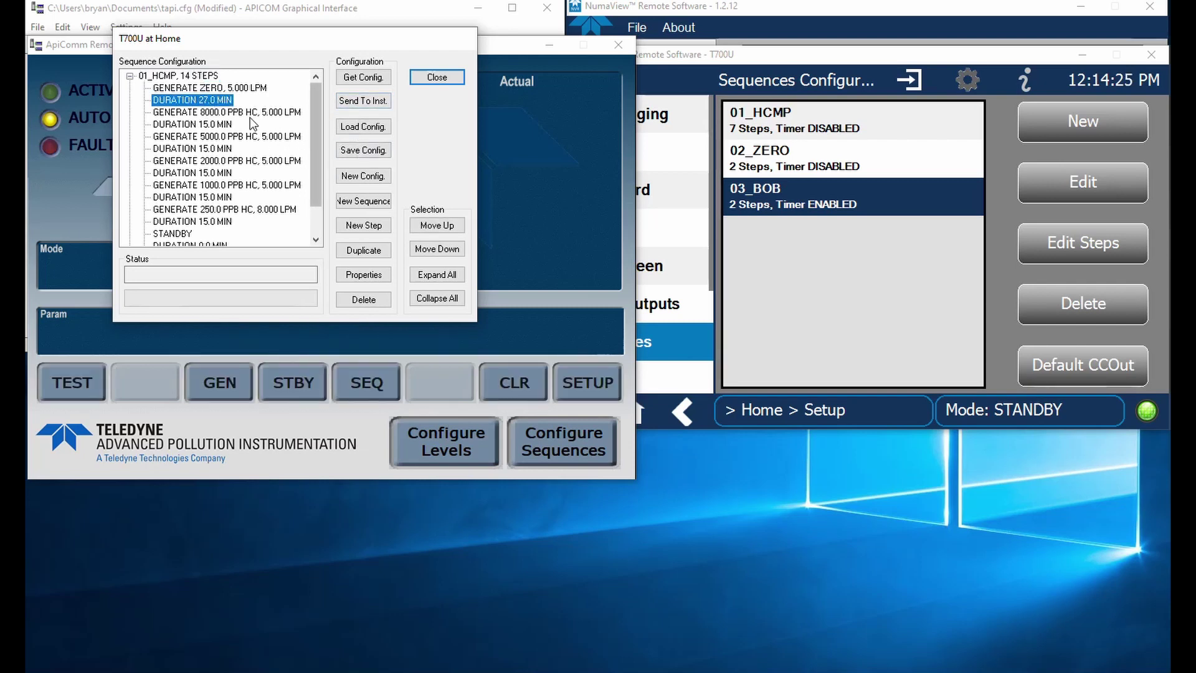
pyautogui.click(364, 275)
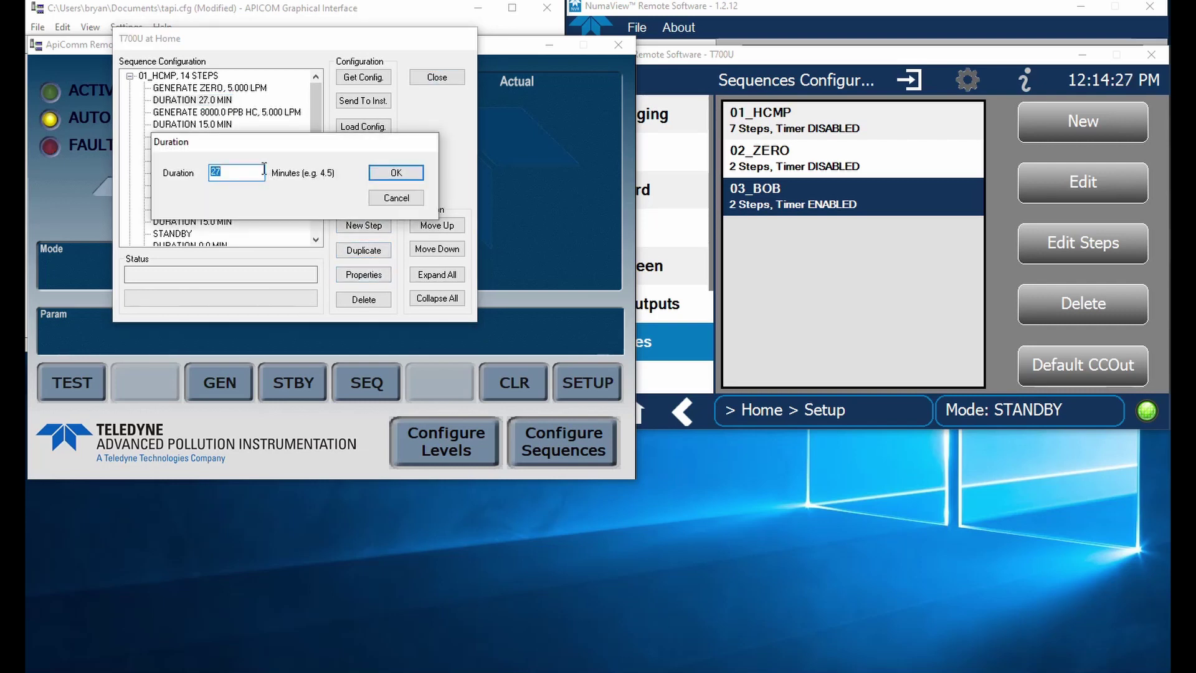
pyautogui.write('30')
pyautogui.click(402, 180)
# Send the updated configuration to the T700U and check 01_HCMP's steps in NumaView
pyautogui.click(363, 101)
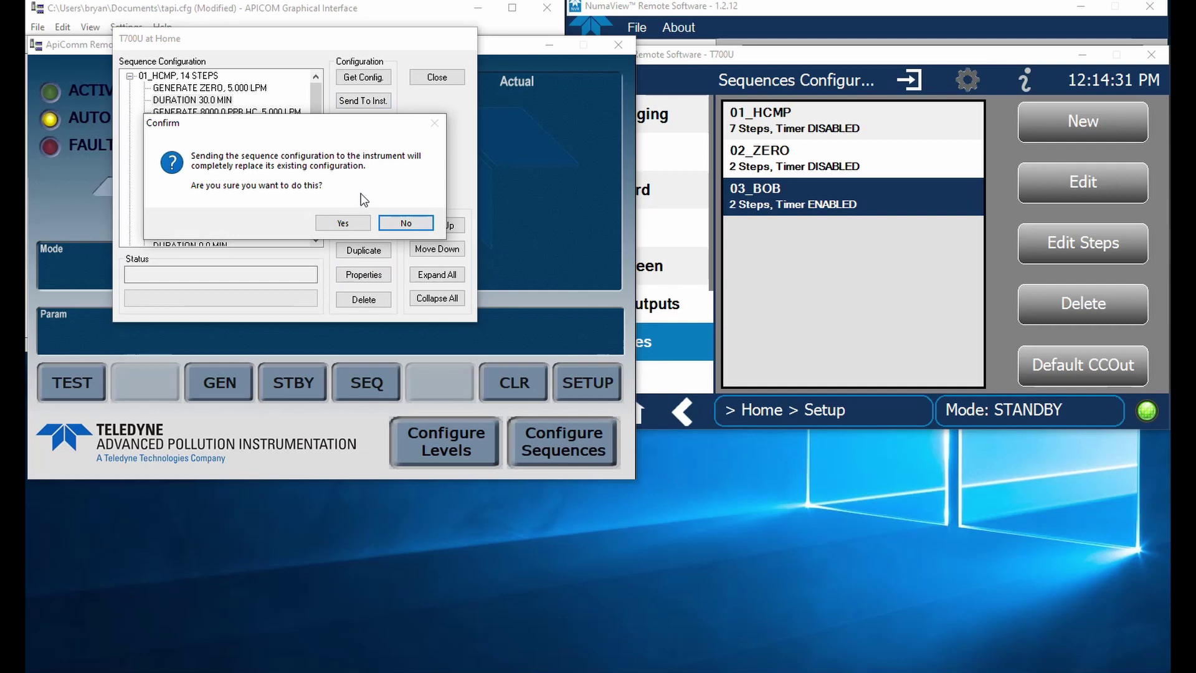
pyautogui.click(344, 223)
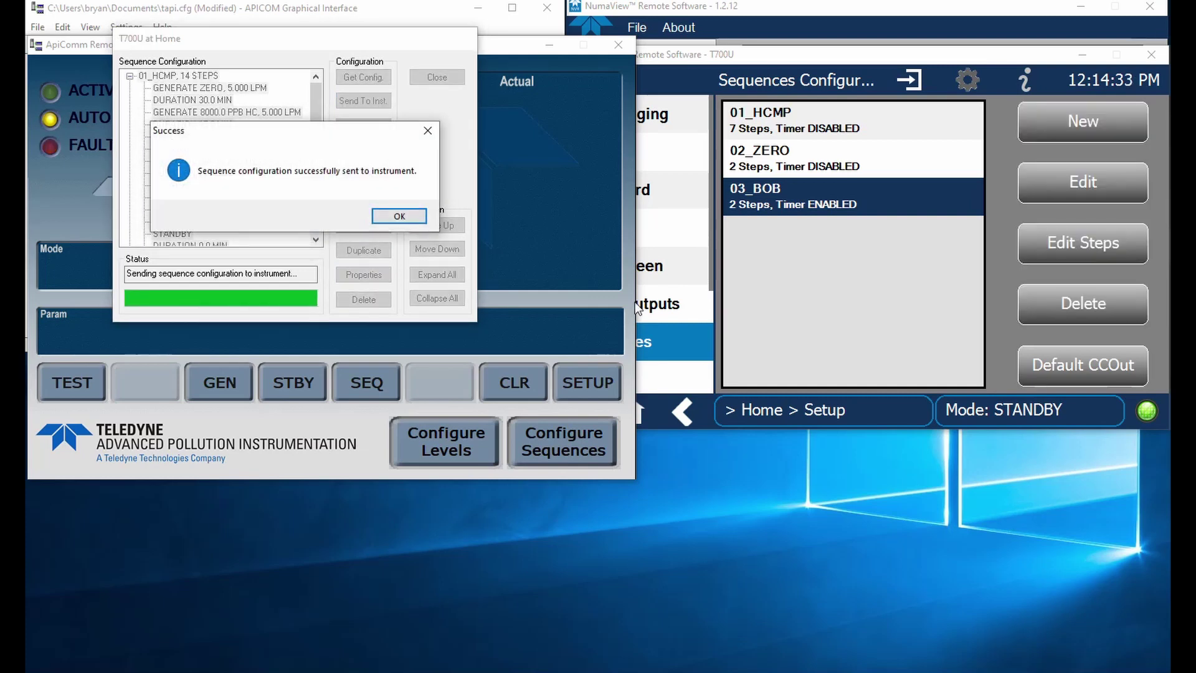
pyautogui.click(402, 216)
pyautogui.click(784, 123)
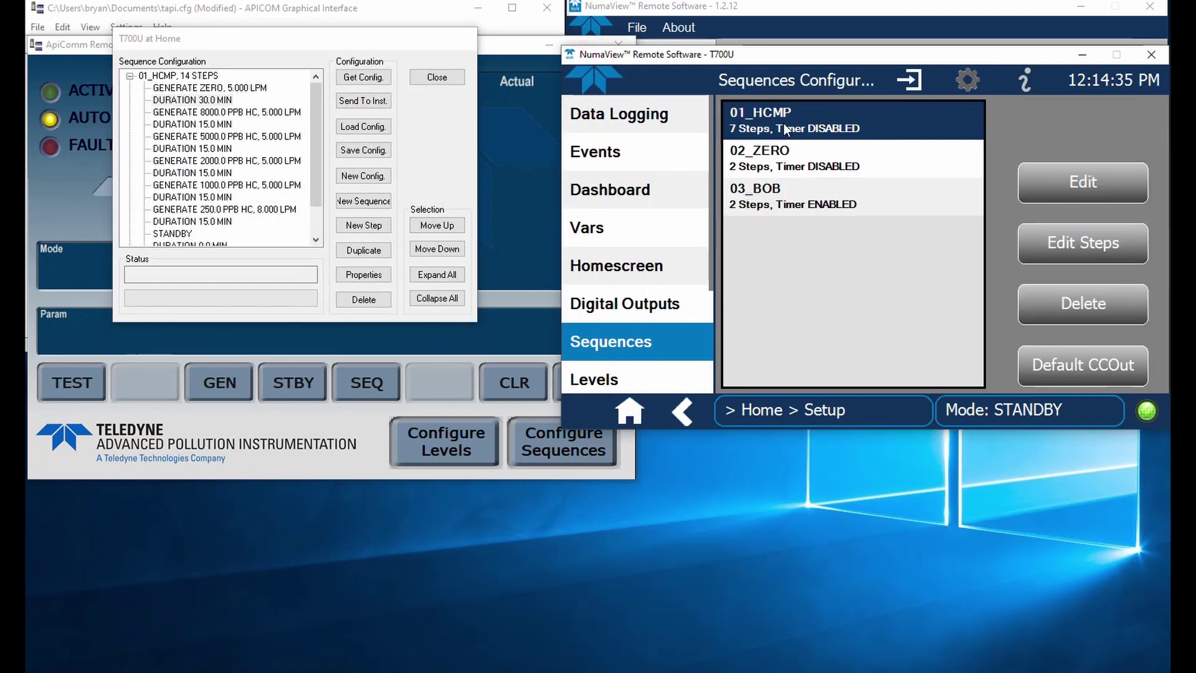
pyautogui.click(1066, 252)
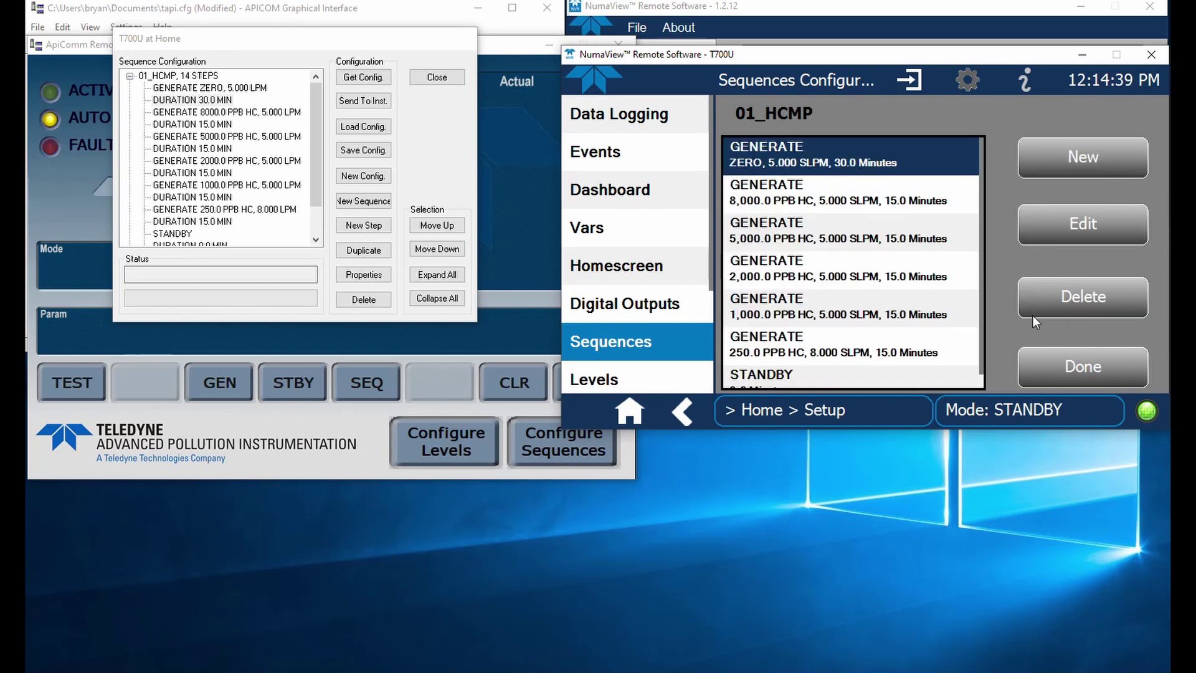
pyautogui.click(1069, 357)
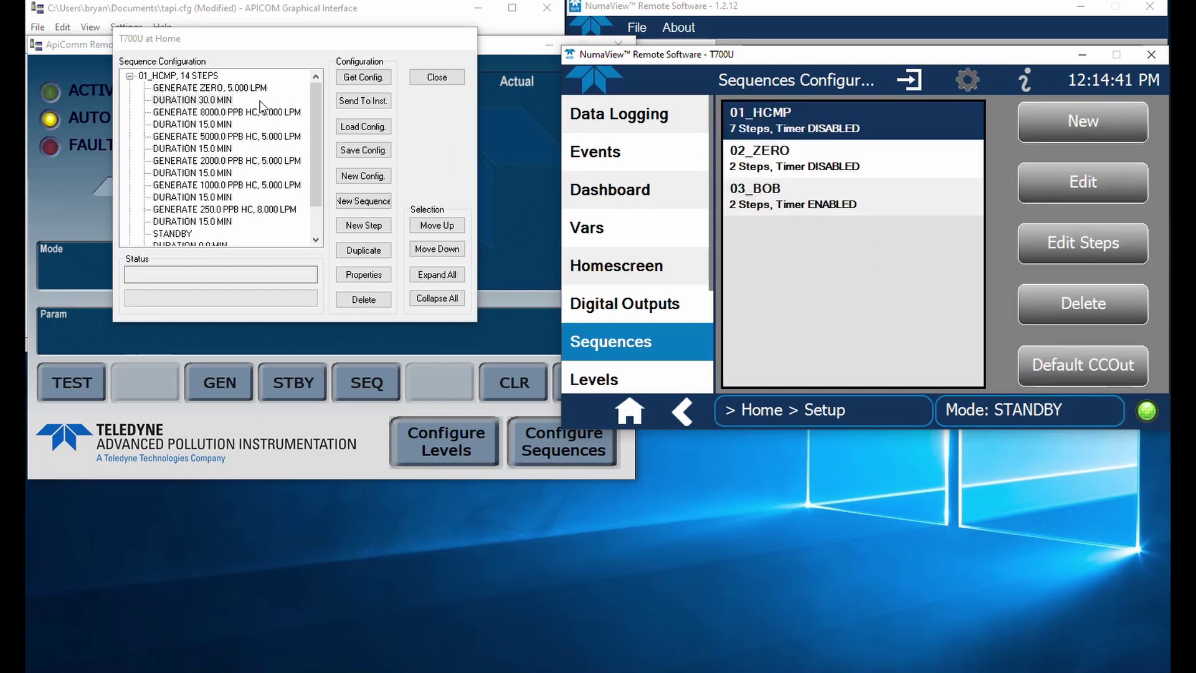
# Delete the 03_BOB sequence in APICOM and begin sending the configuration to the instrument
pyautogui.click(130, 76)
pyautogui.click(159, 100)
pyautogui.rightClick(159, 102)
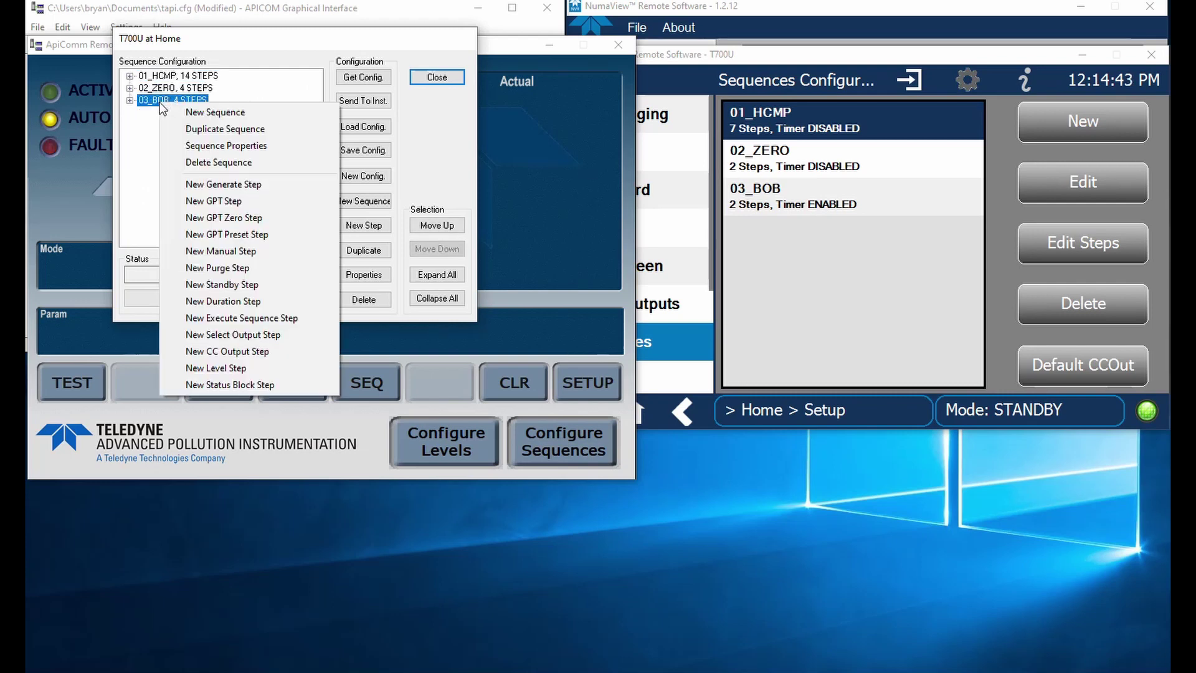
pyautogui.click(218, 162)
pyautogui.click(284, 216)
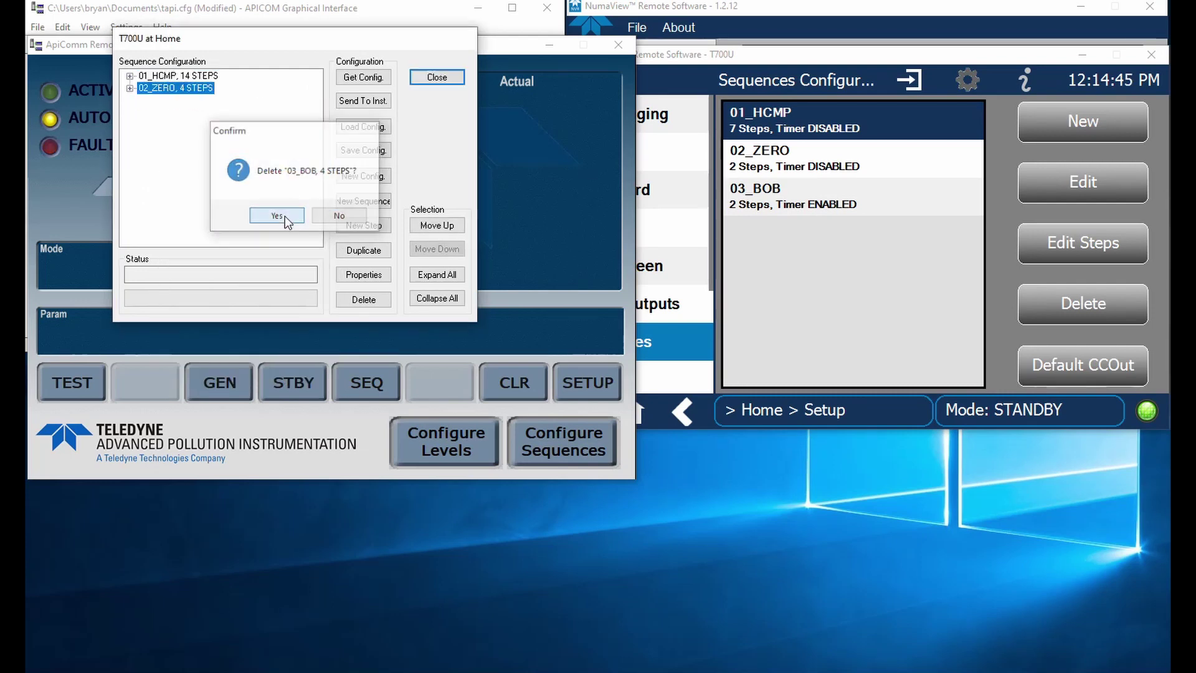
pyautogui.click(365, 102)
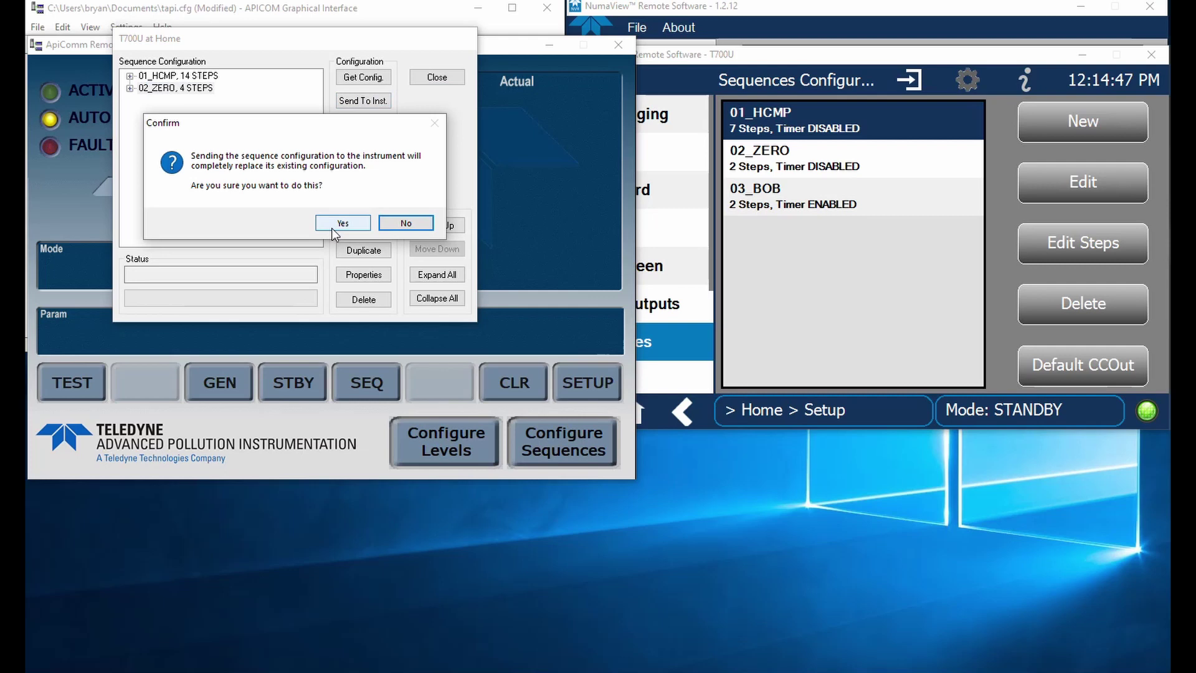
# Confirm the send and verify NumaView's sequence list shows only 01_HCMP and 02_ZERO
pyautogui.click(343, 223)
pyautogui.click(385, 217)
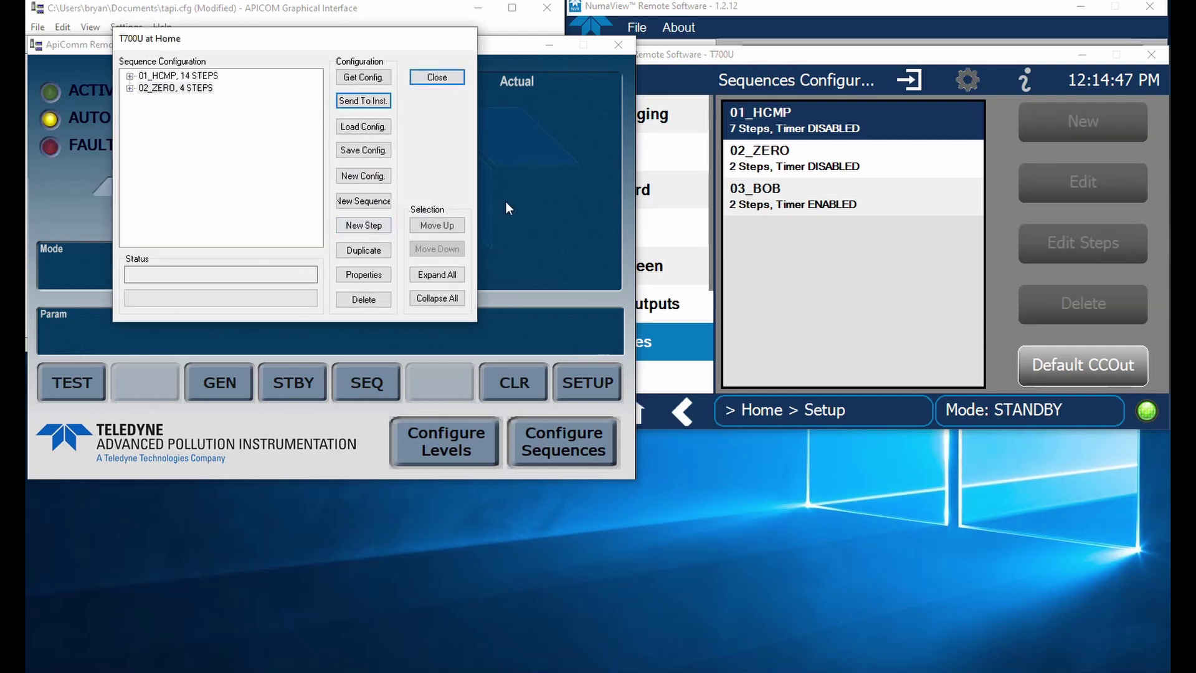
pyautogui.click(828, 322)
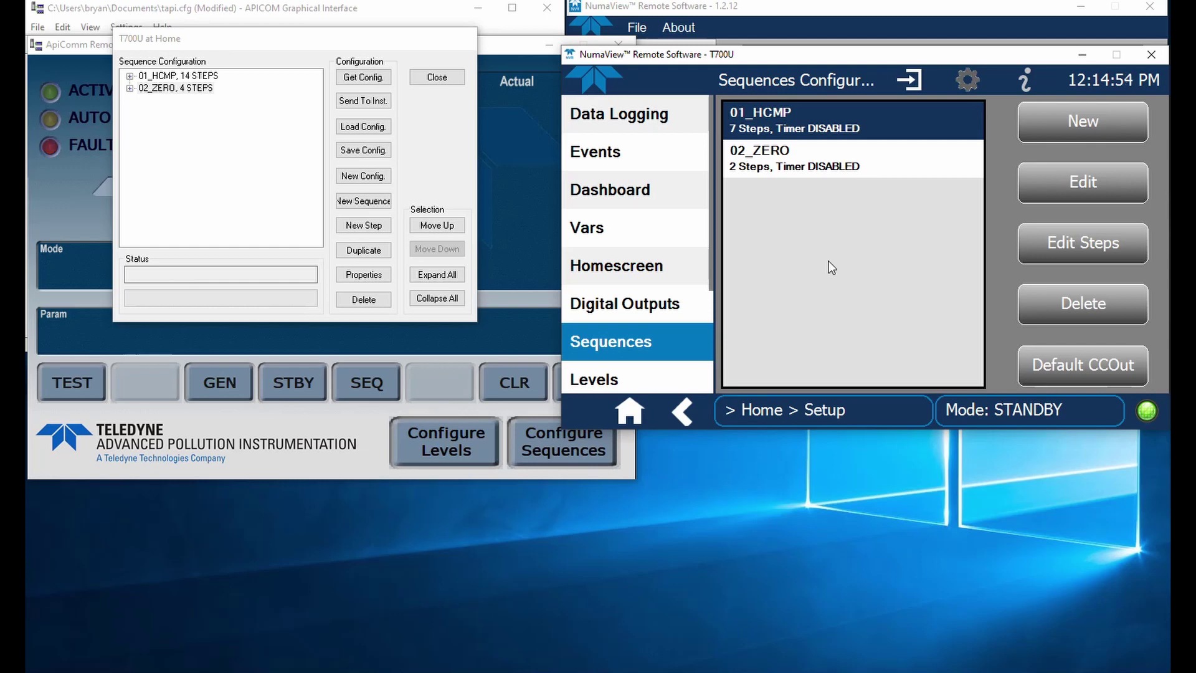
pyautogui.click(176, 87)
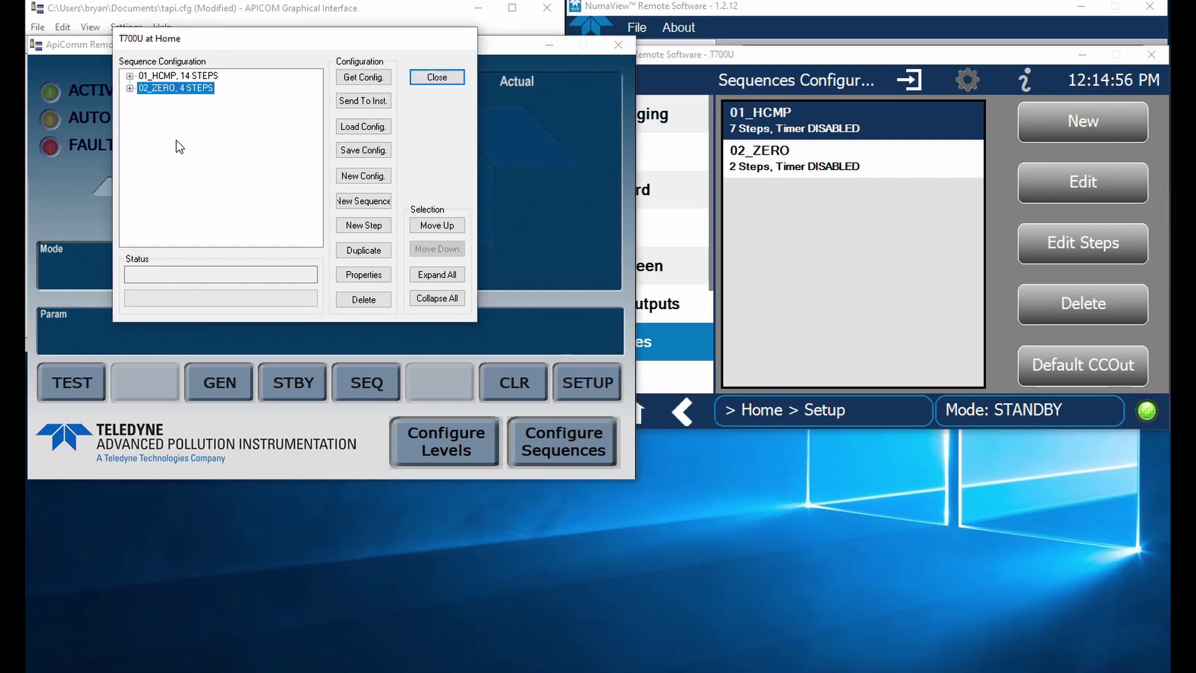
# Create sequence BOB with an automatic timer starting 10/8/2020 at 8:00 PM, repeating daily
pyautogui.click(363, 200)
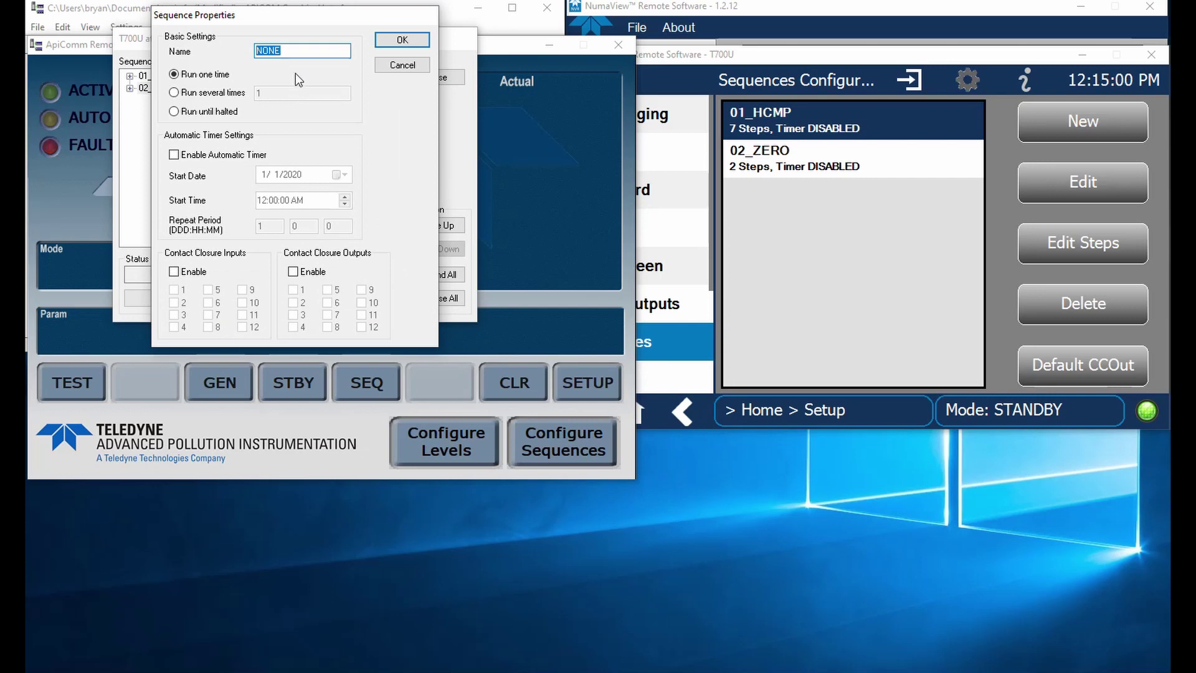
pyautogui.write('BOB')
pyautogui.click(219, 154)
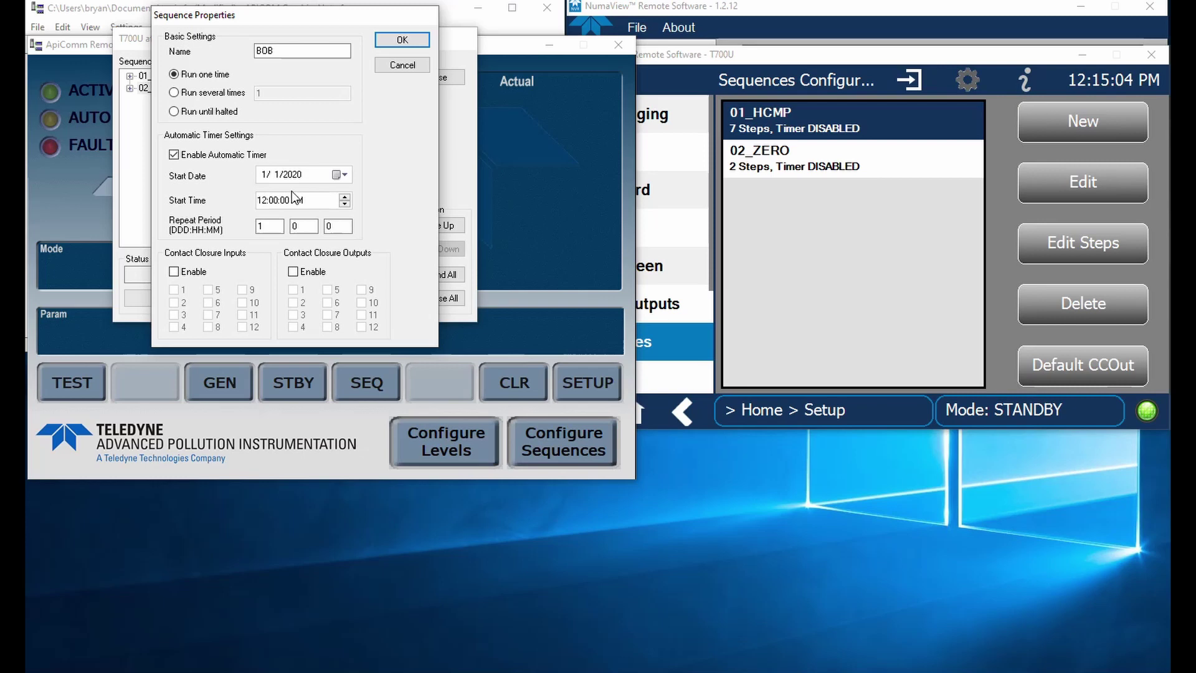
pyautogui.click(278, 179)
pyautogui.click(317, 200)
pyautogui.click(339, 175)
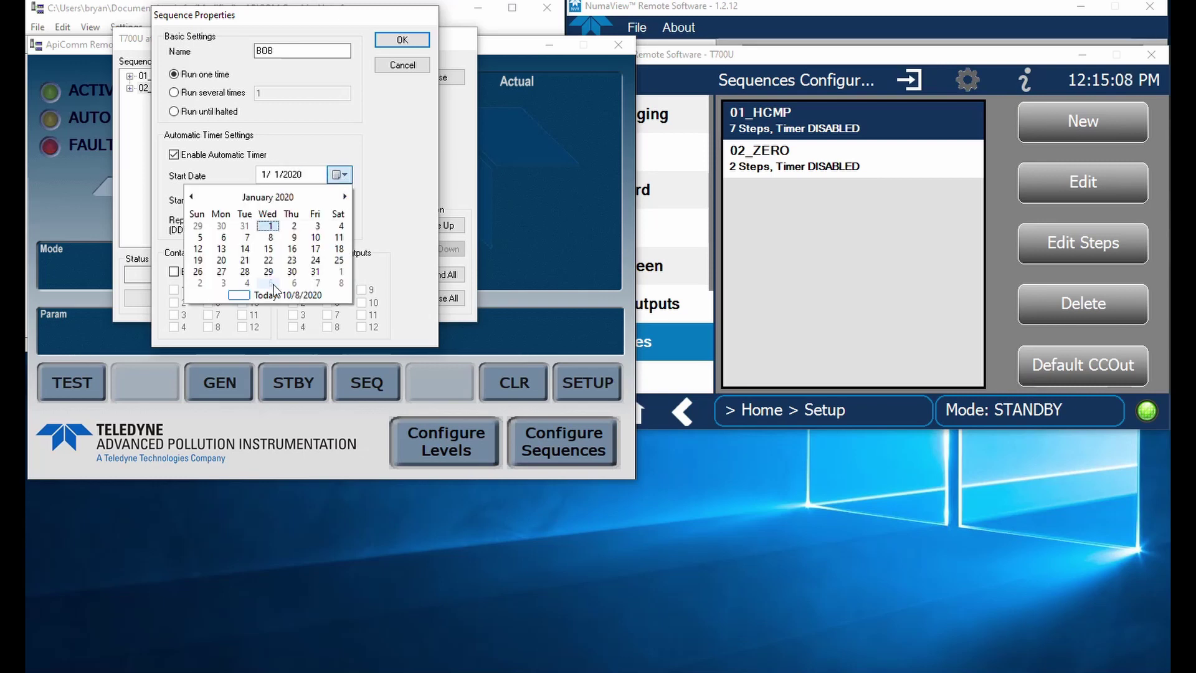
pyautogui.click(247, 295)
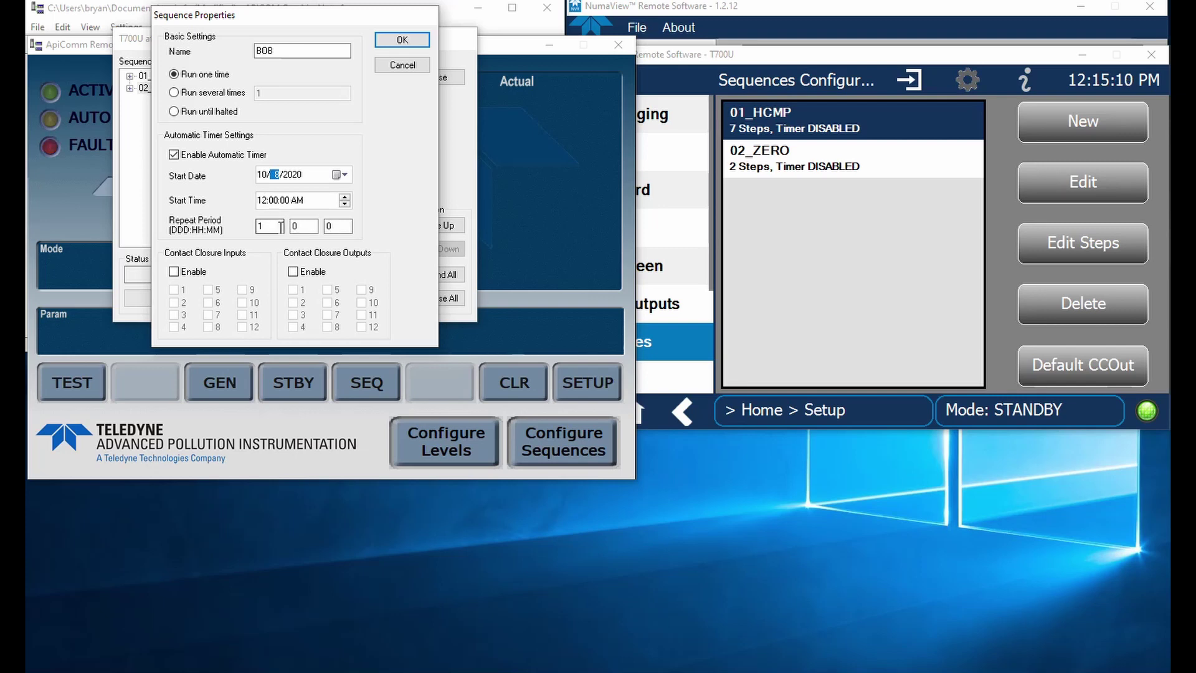
pyautogui.click(262, 201)
pyautogui.click(299, 201)
pyautogui.click(405, 39)
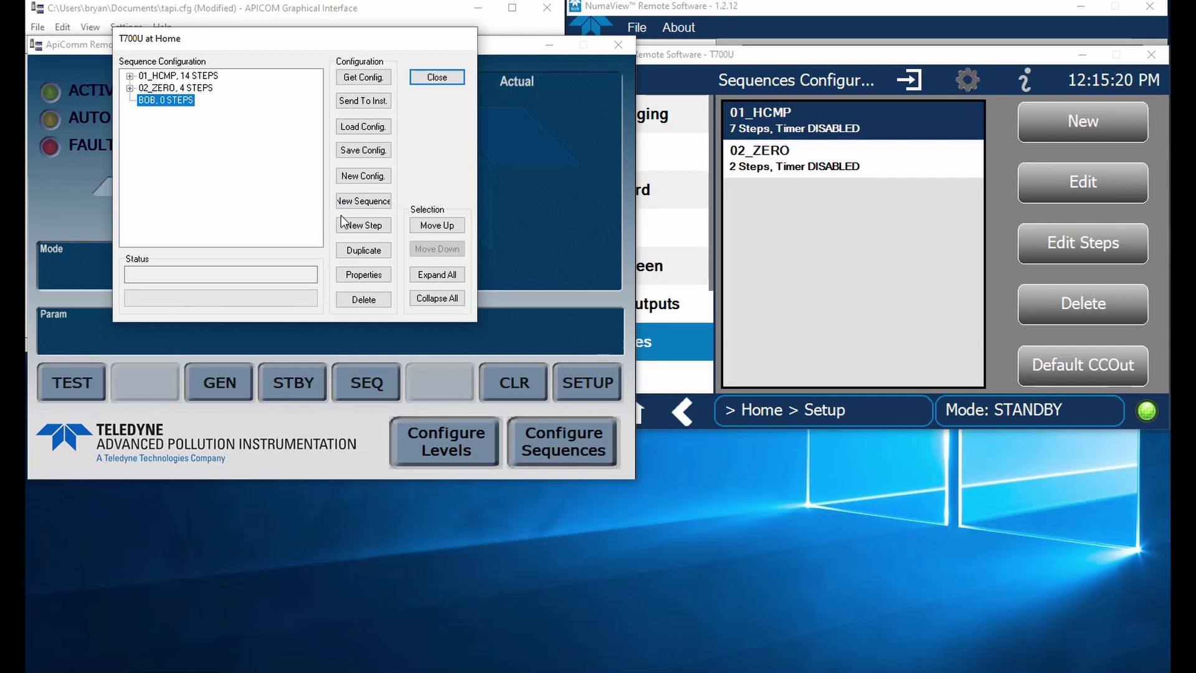
# Add a Generate step to BOB producing 400 PPB NO2 with total flow overridden to 4 LPM
pyautogui.click(364, 225)
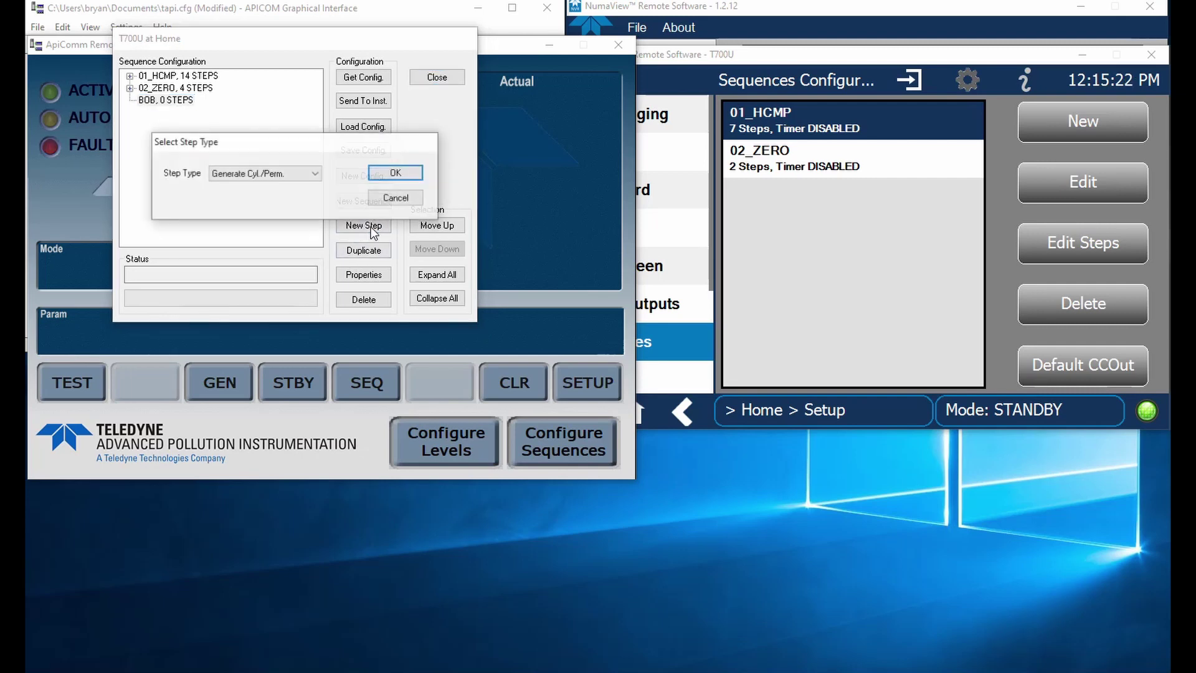
pyautogui.click(269, 174)
pyautogui.click(272, 185)
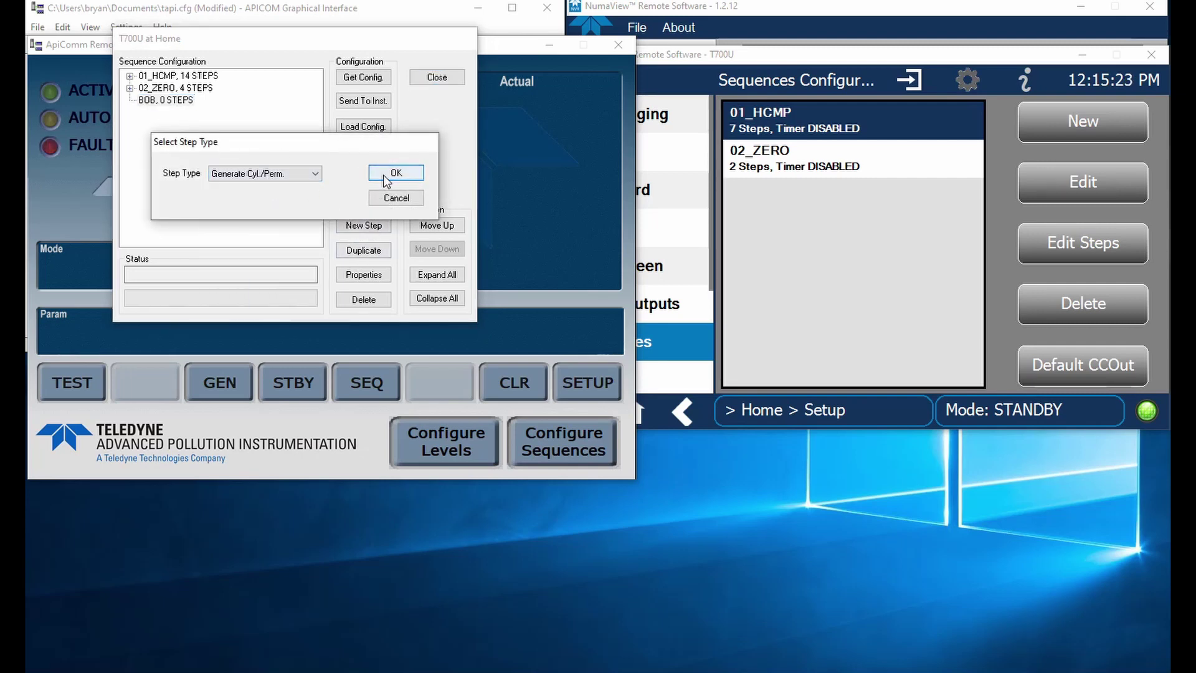
pyautogui.click(399, 175)
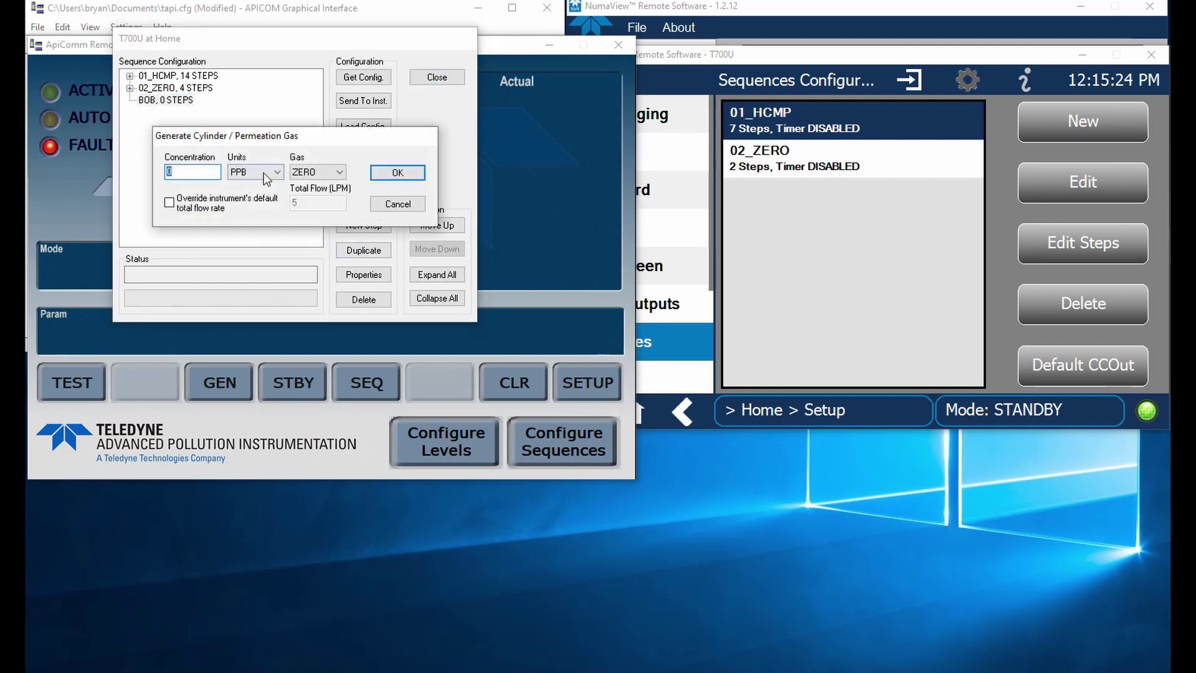
pyautogui.click(319, 172)
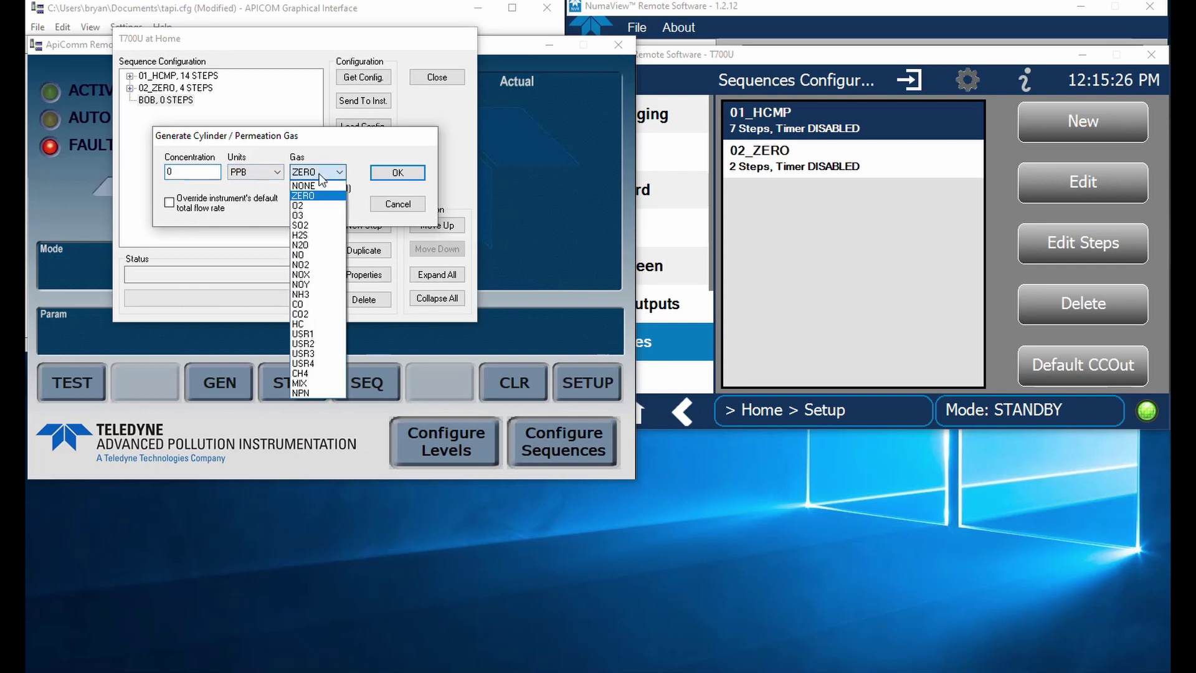
pyautogui.click(320, 262)
pyautogui.doubleClick(196, 172)
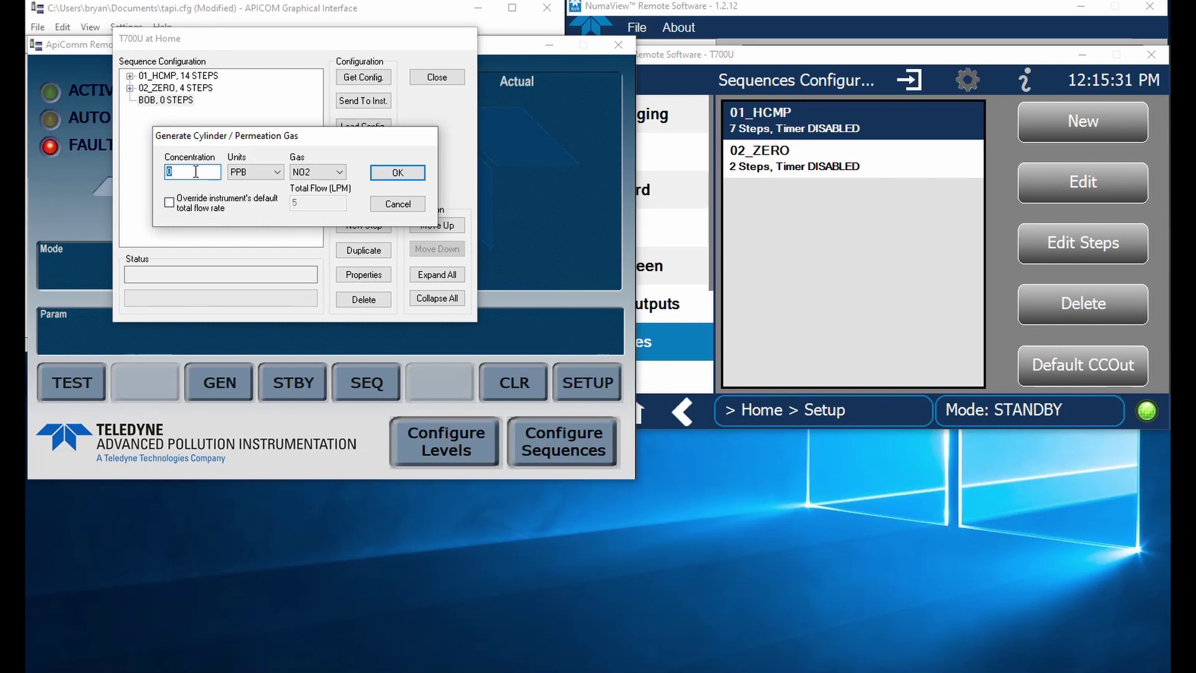
pyautogui.write('400')
pyautogui.click(169, 202)
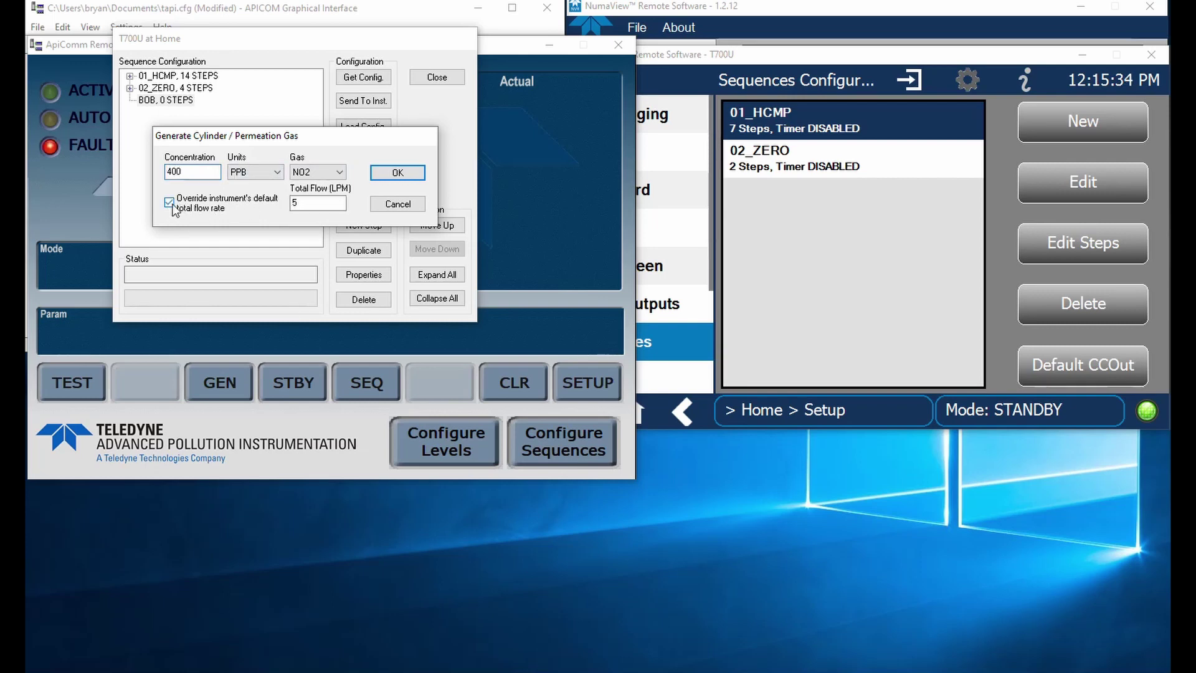
pyautogui.doubleClick(316, 203)
pyautogui.write('4')
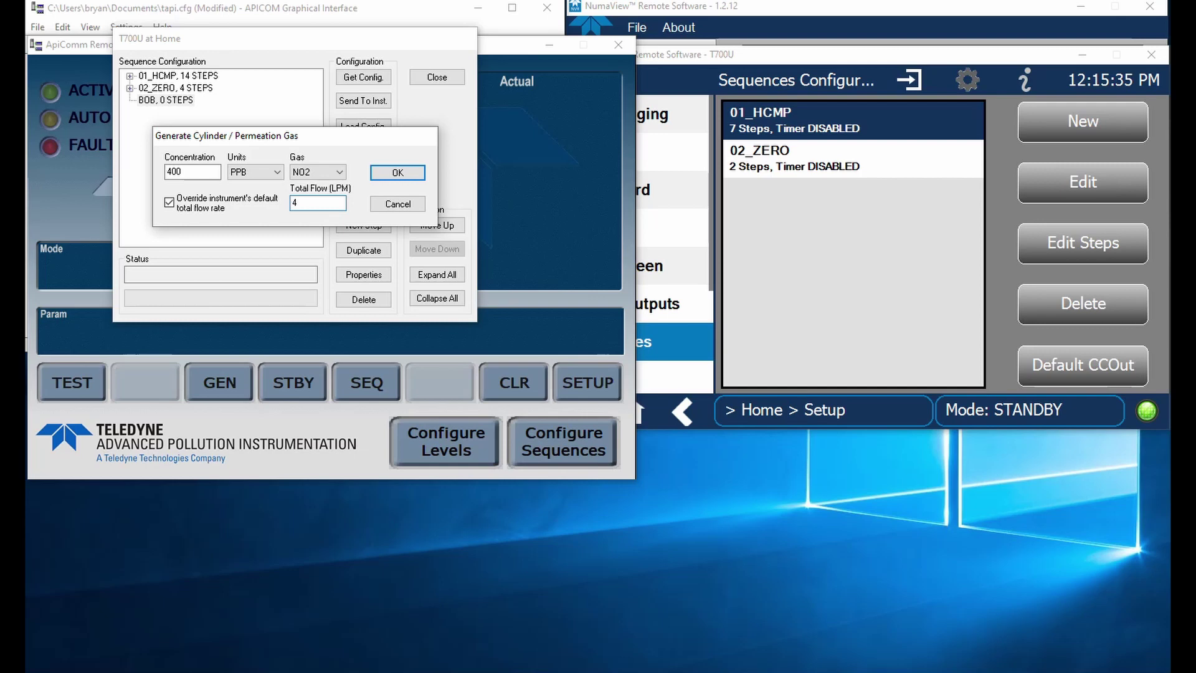
pyautogui.click(393, 179)
# Add a 15-minute Duration step after the NO2 generate step in BOB
pyautogui.click(131, 101)
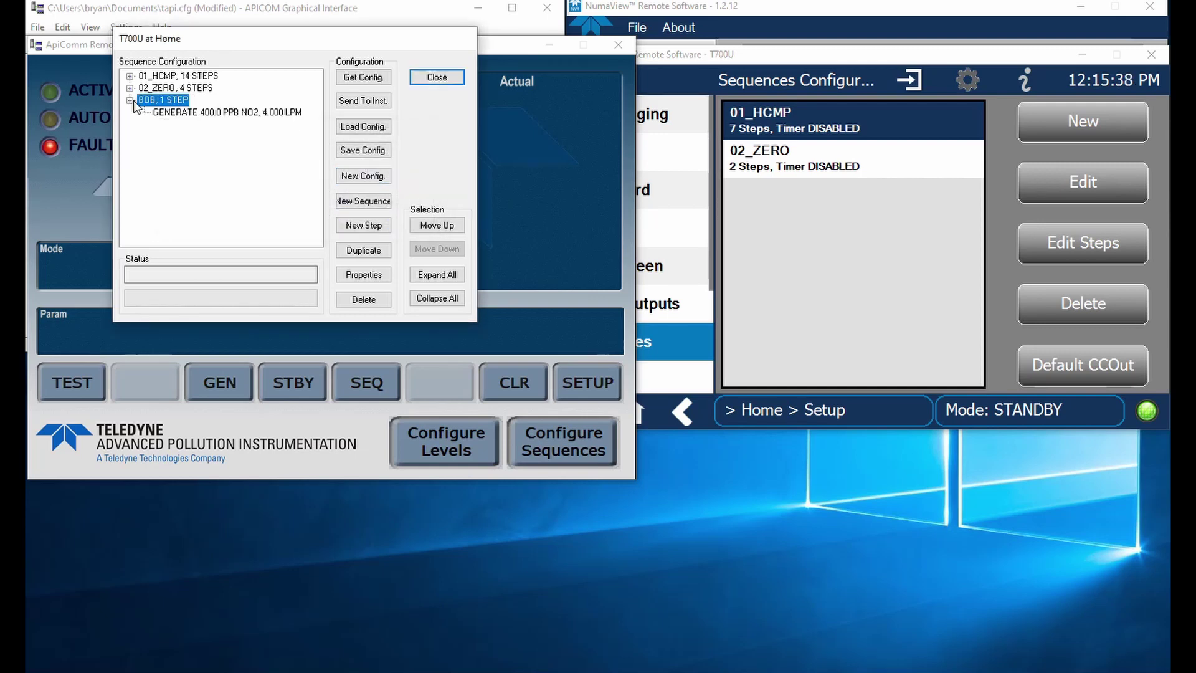
pyautogui.click(187, 112)
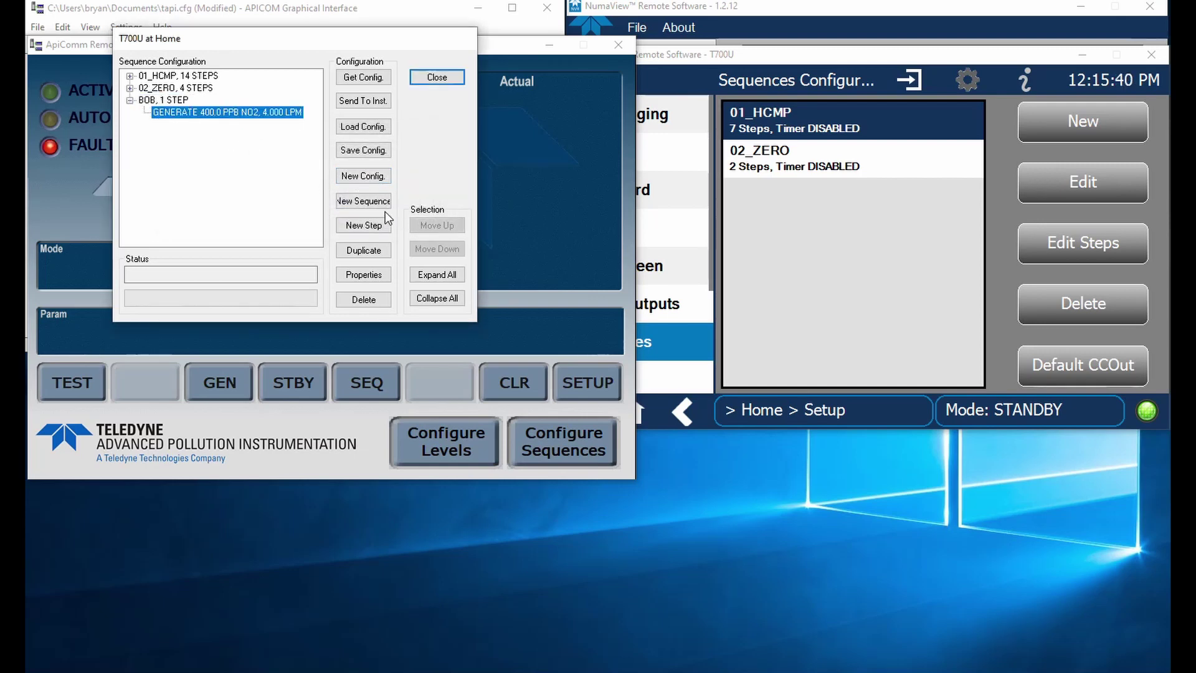
pyautogui.click(375, 225)
pyautogui.click(267, 174)
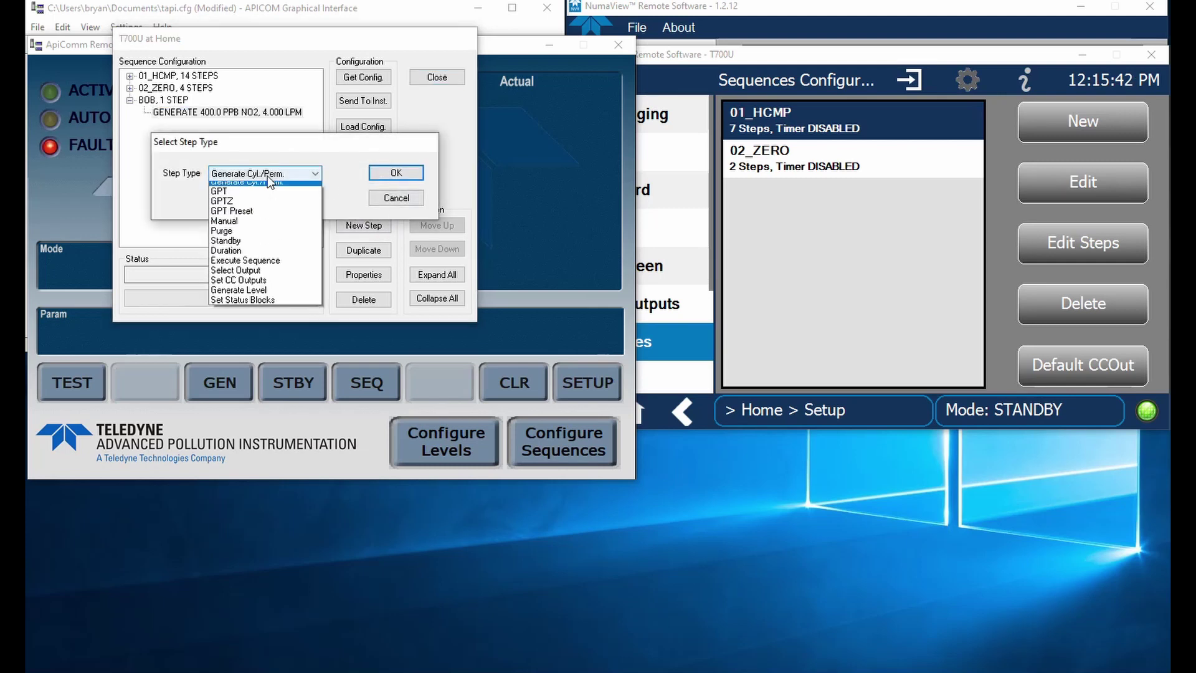
pyautogui.click(260, 251)
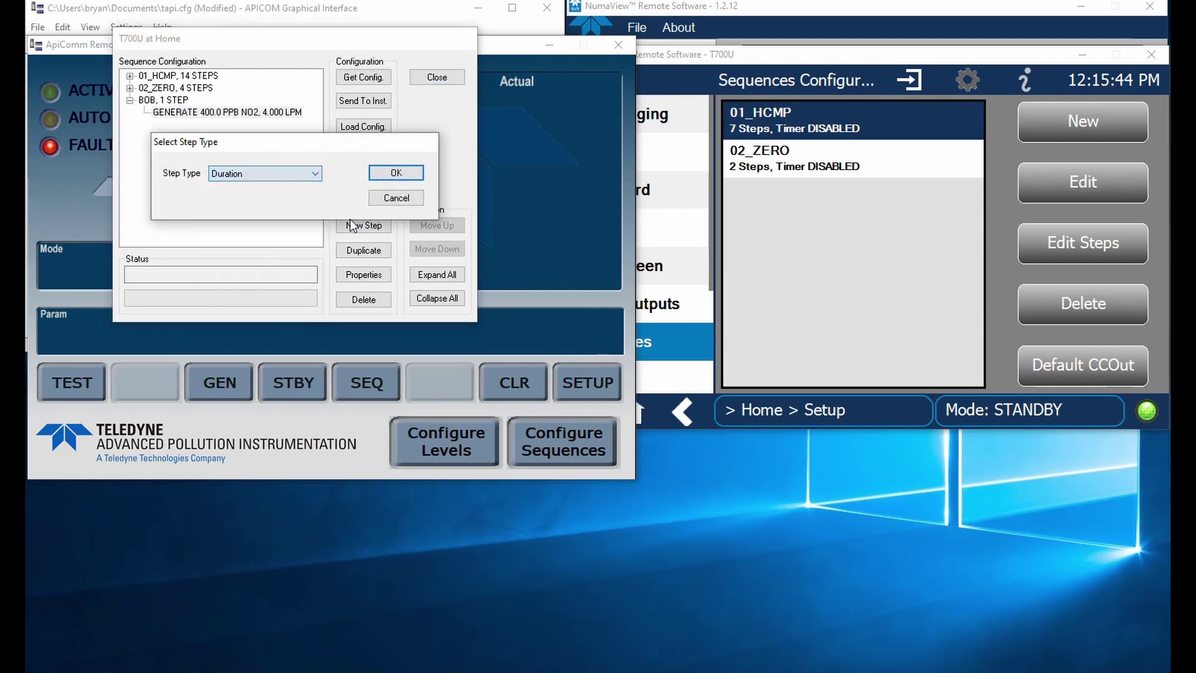
pyautogui.click(396, 173)
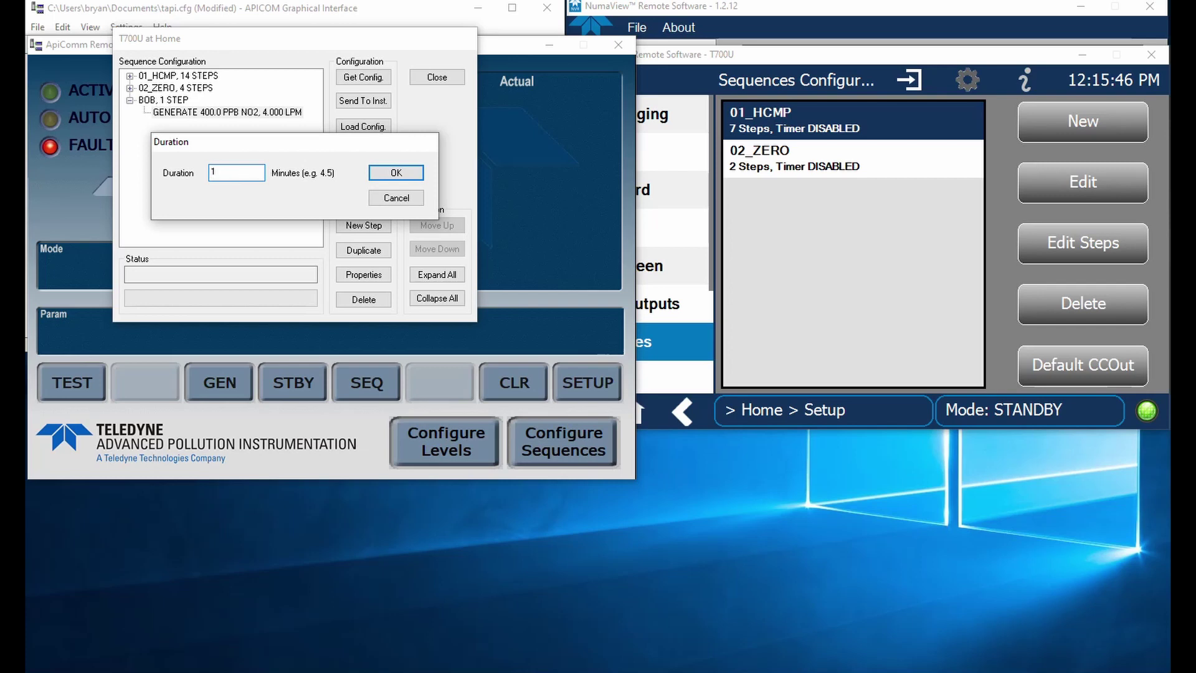
pyautogui.write('5')
pyautogui.click(383, 174)
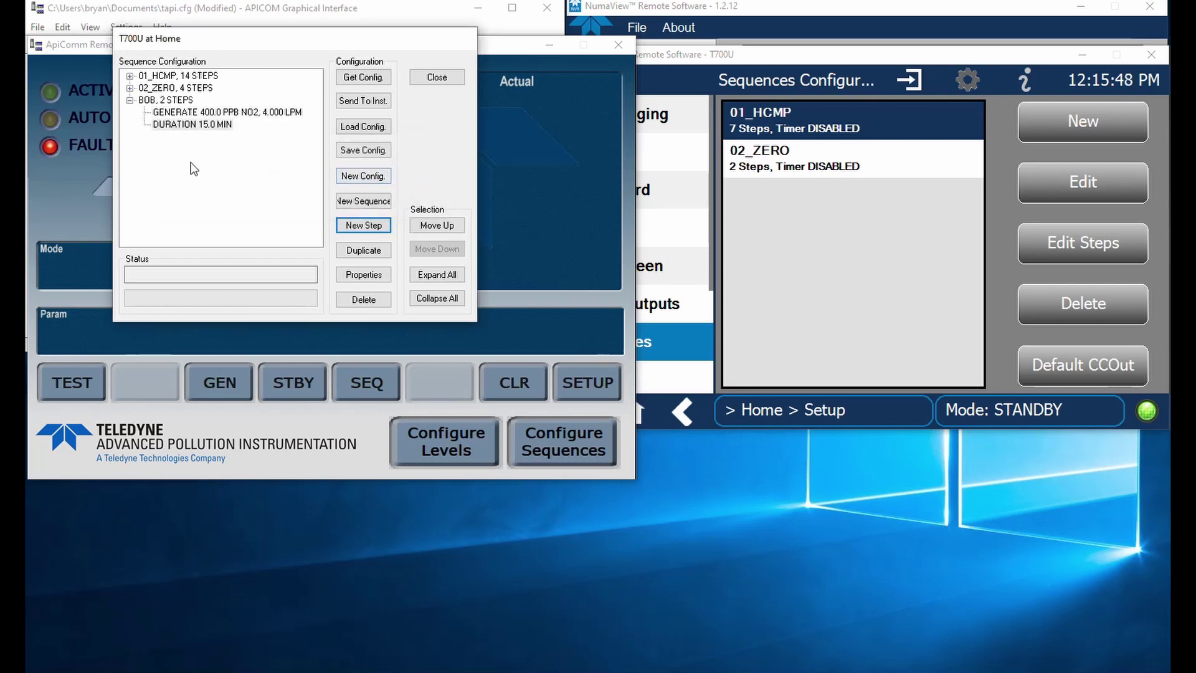
# Add a Standby step to BOB as its third step
pyautogui.click(376, 226)
pyautogui.click(279, 175)
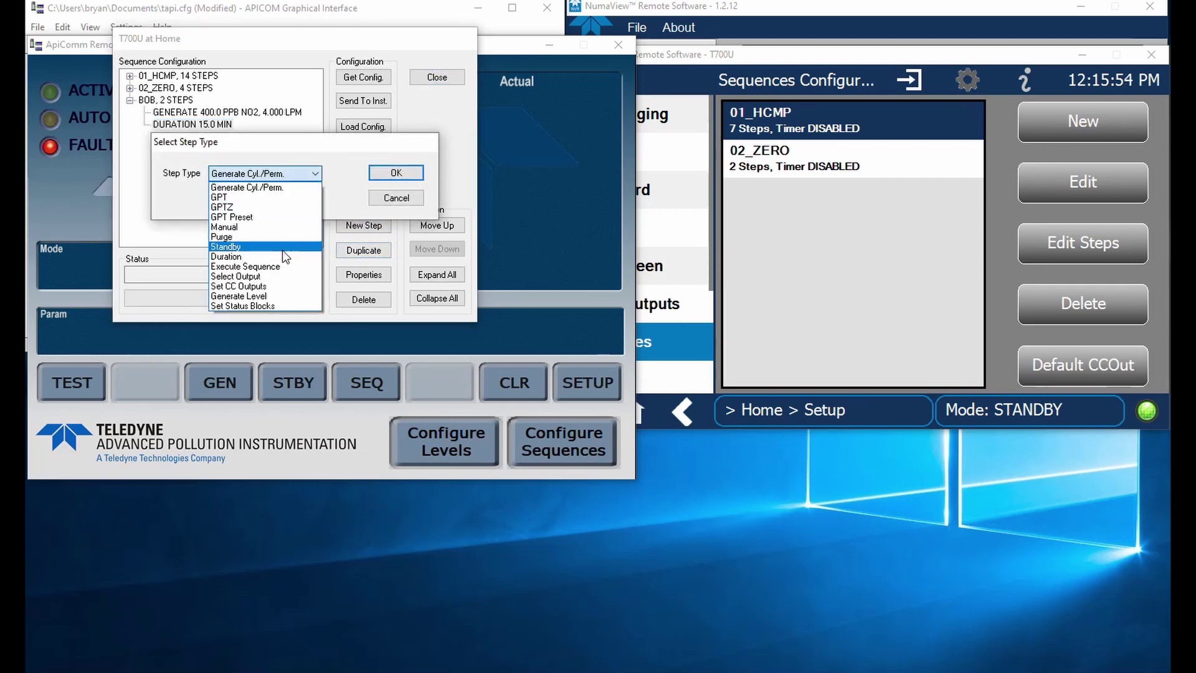
pyautogui.click(265, 247)
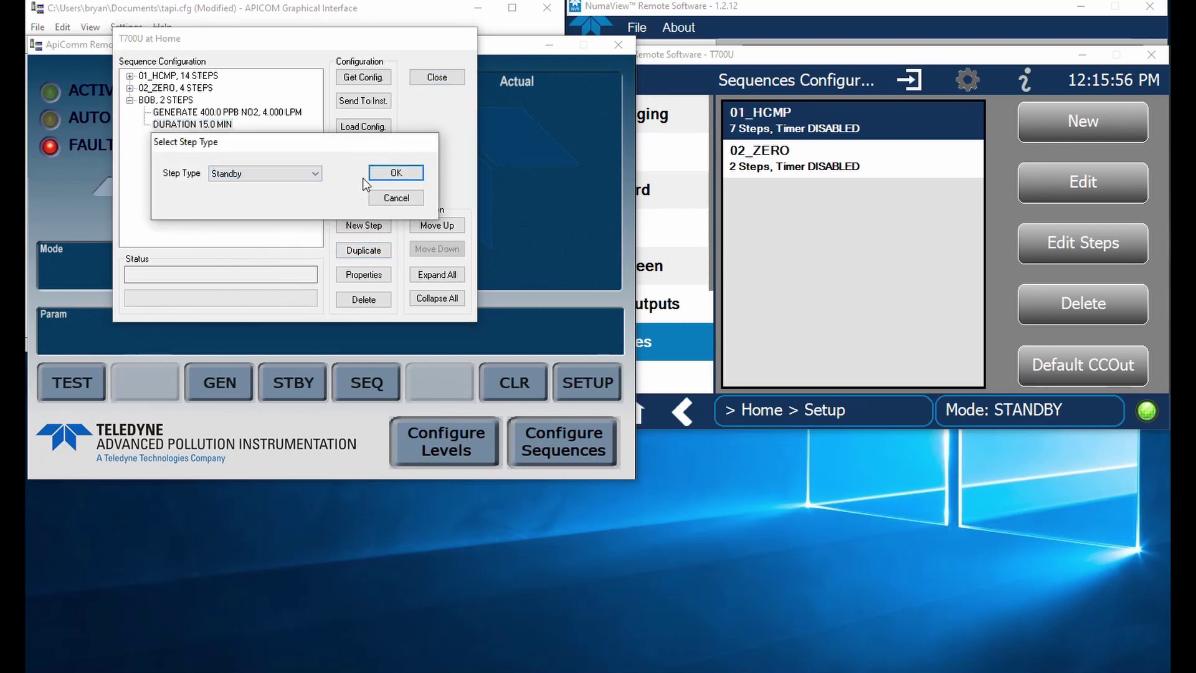
pyautogui.click(397, 173)
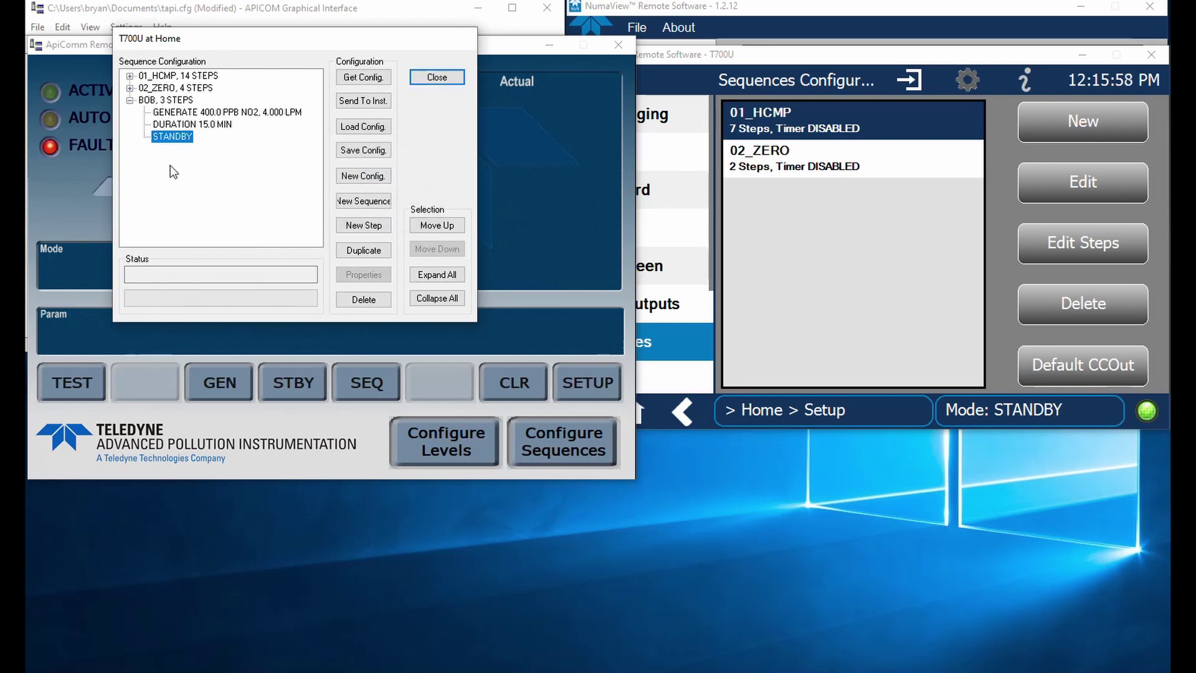
# Add a 0.1-minute Duration step to BOB as its fourth step
pyautogui.click(372, 227)
pyautogui.click(260, 176)
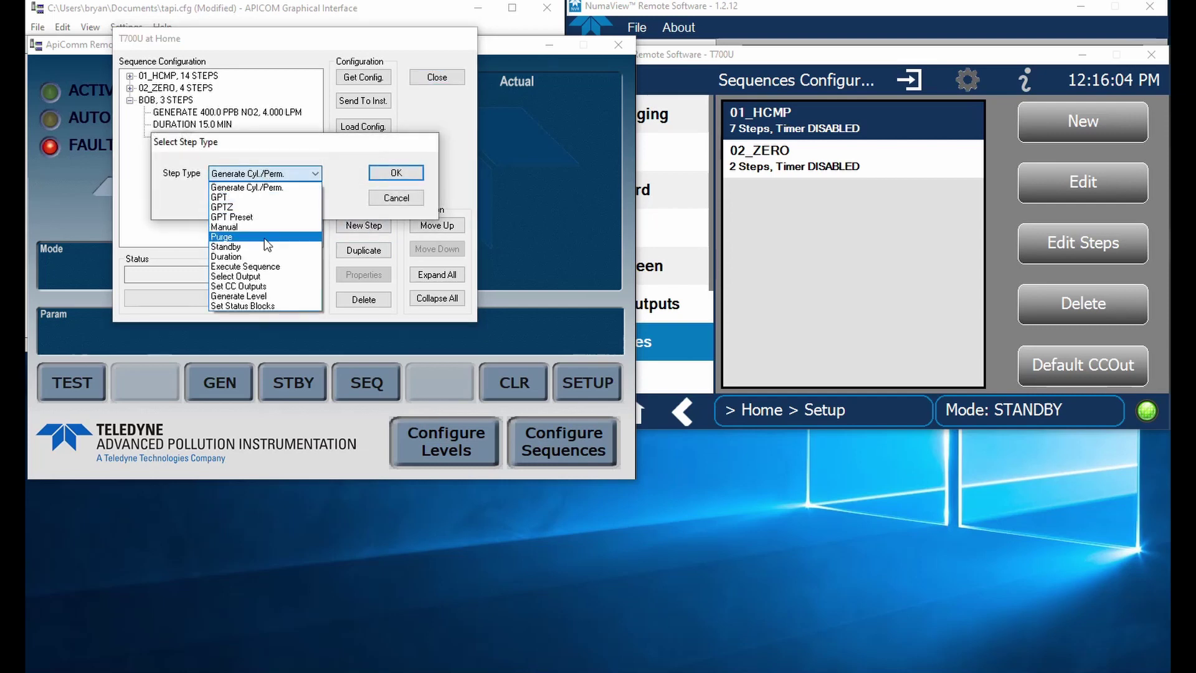
pyautogui.click(264, 256)
pyautogui.press('Return')
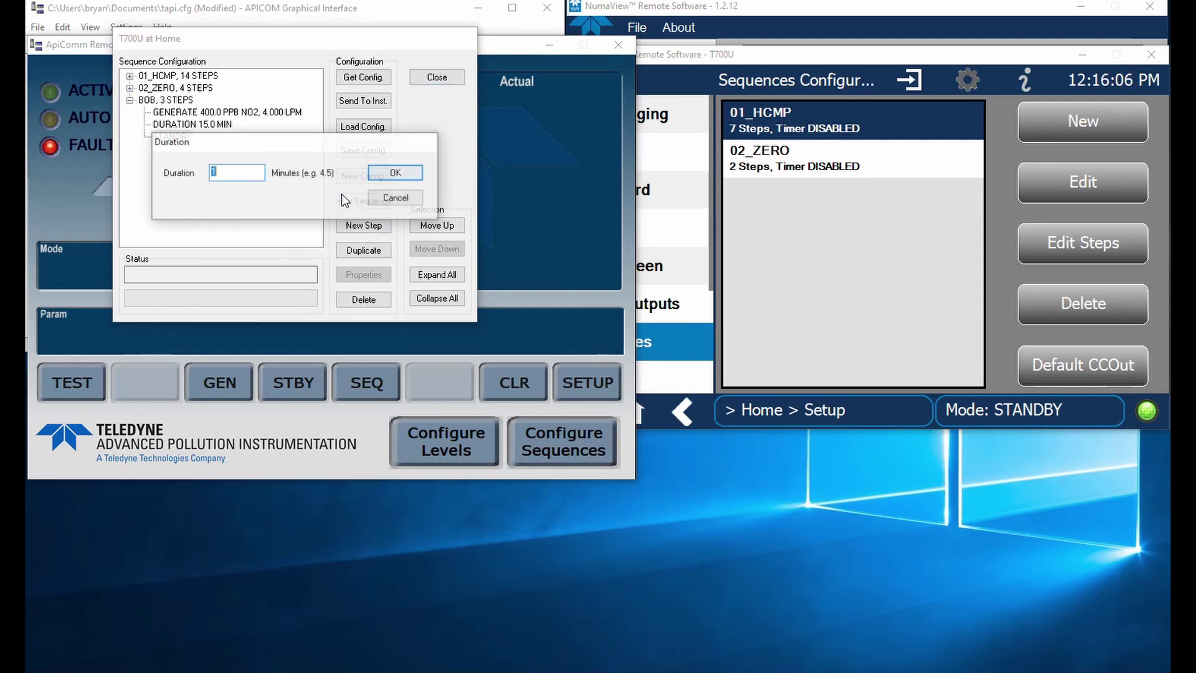
pyautogui.write('0.1')
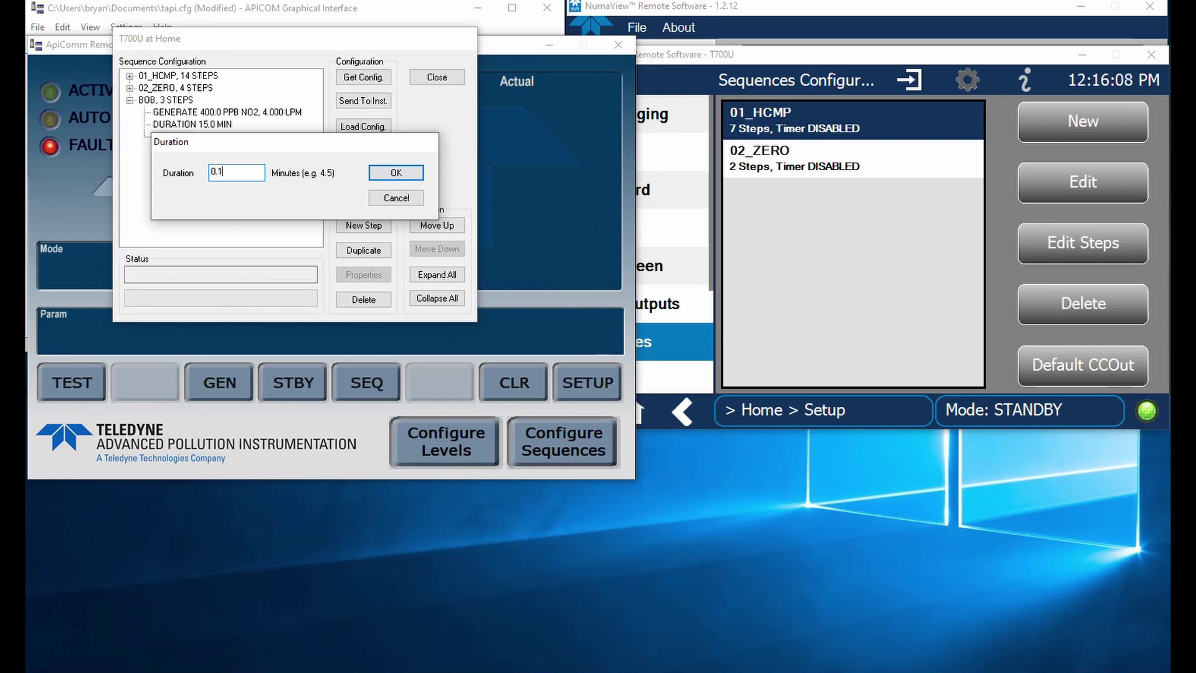
pyautogui.click(396, 174)
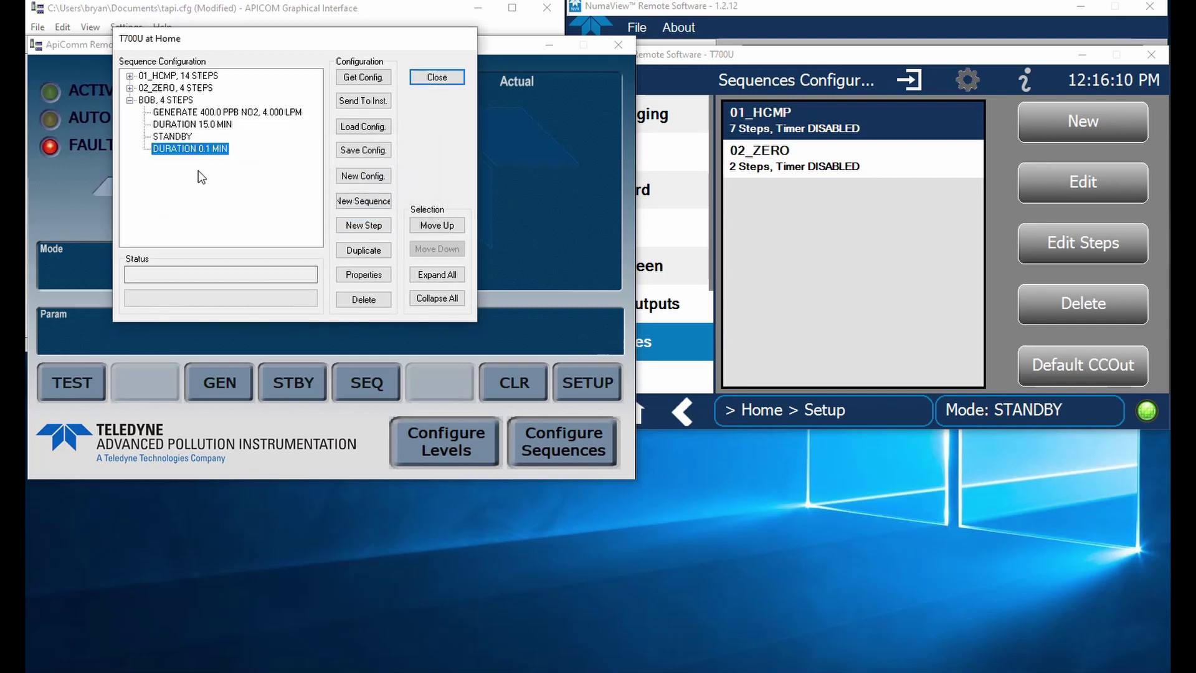
# Send the configuration containing BOB to the T700U and select BOB in NumaView Remote
pyautogui.click(366, 101)
pyautogui.click(358, 224)
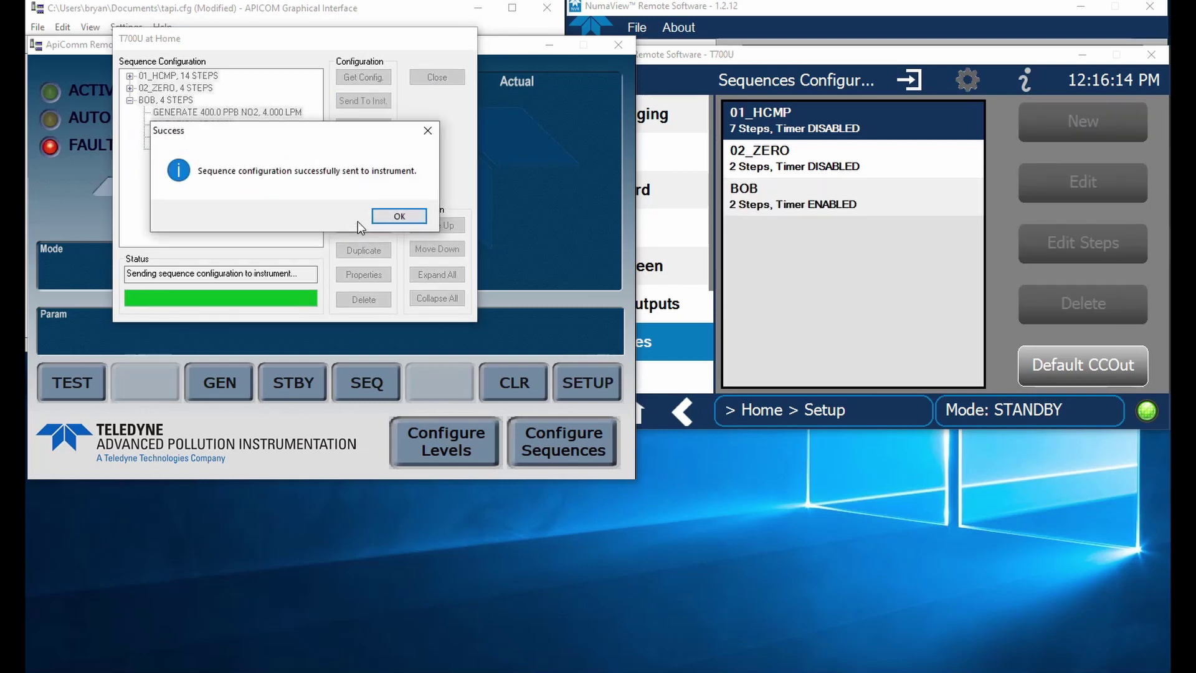
pyautogui.click(404, 221)
pyautogui.click(776, 207)
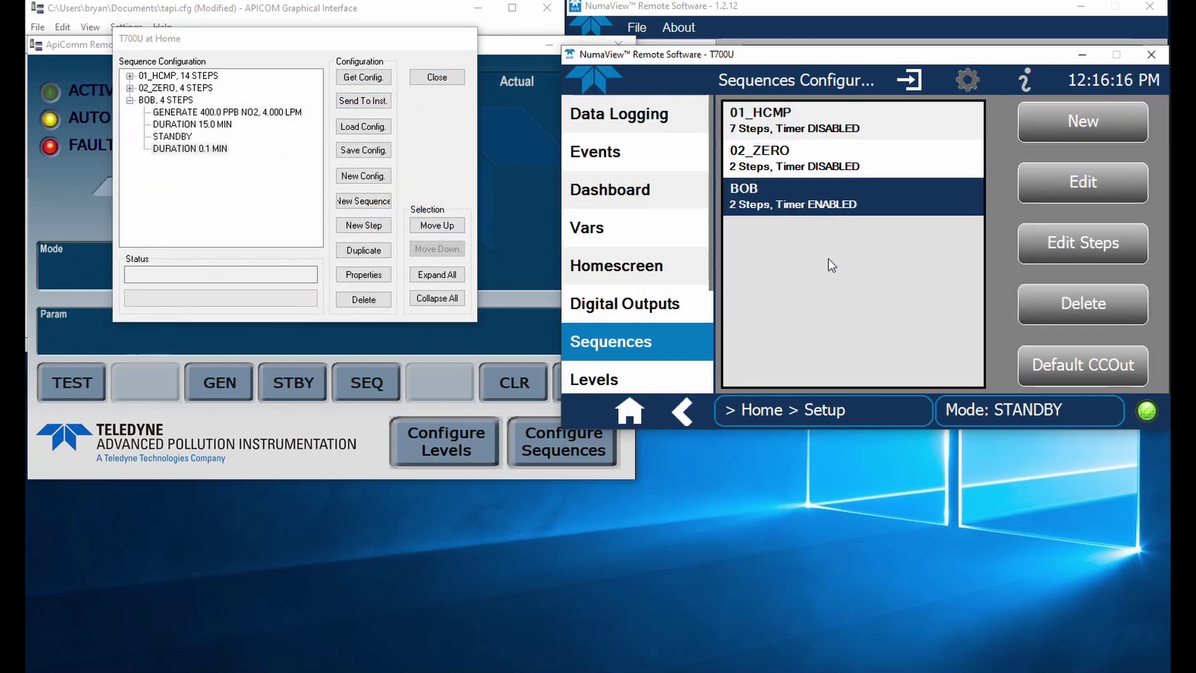
pyautogui.click(1083, 242)
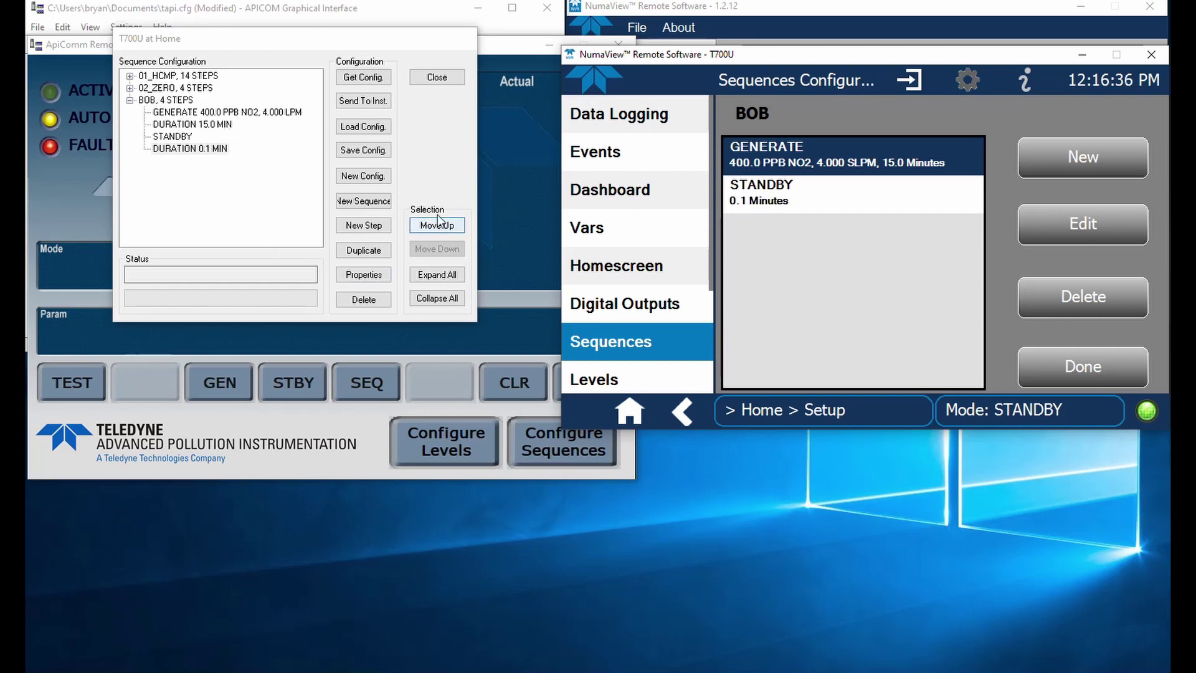
pyautogui.click(366, 155)
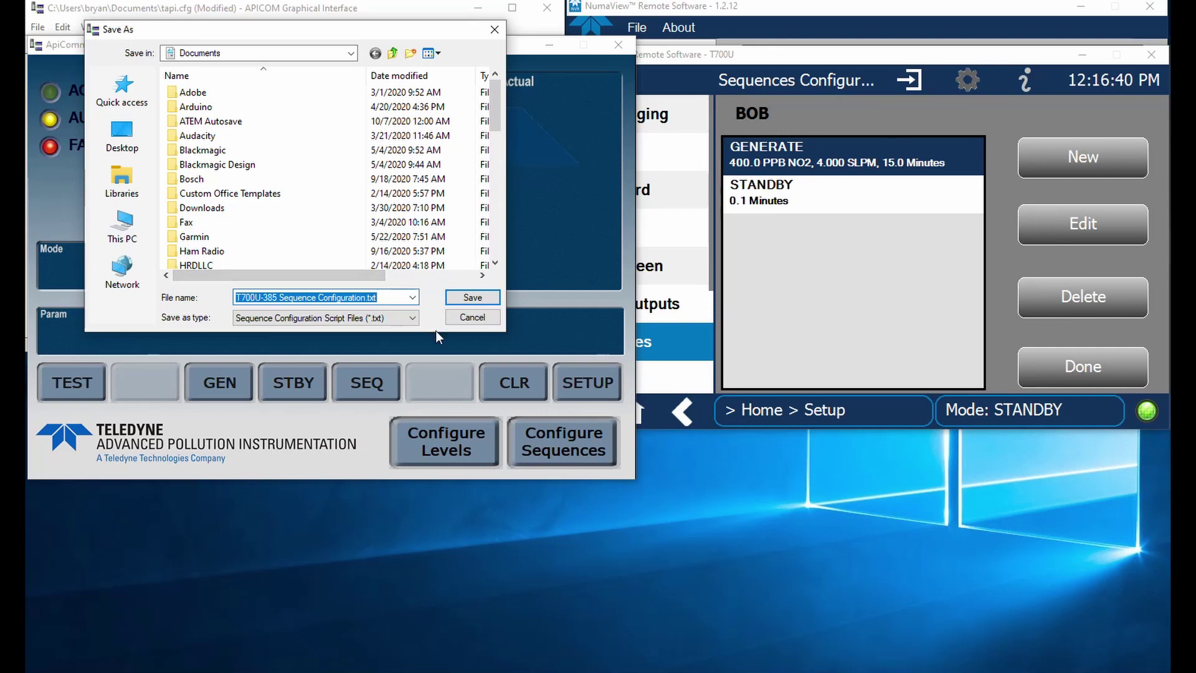
pyautogui.click(472, 317)
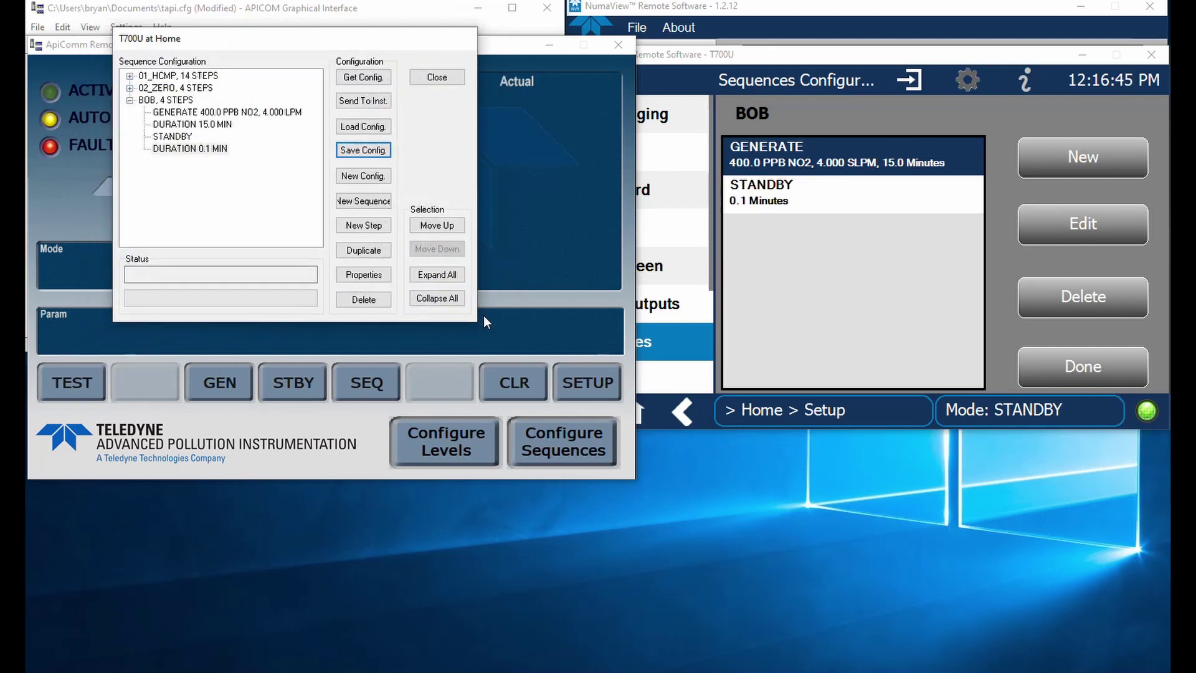